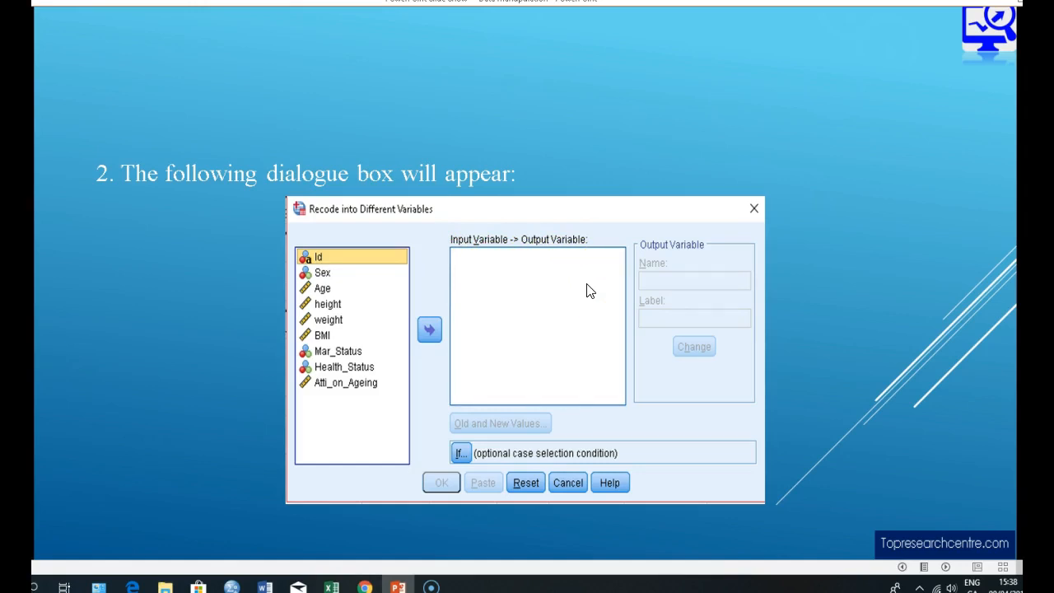
key("Right")
key("Right")
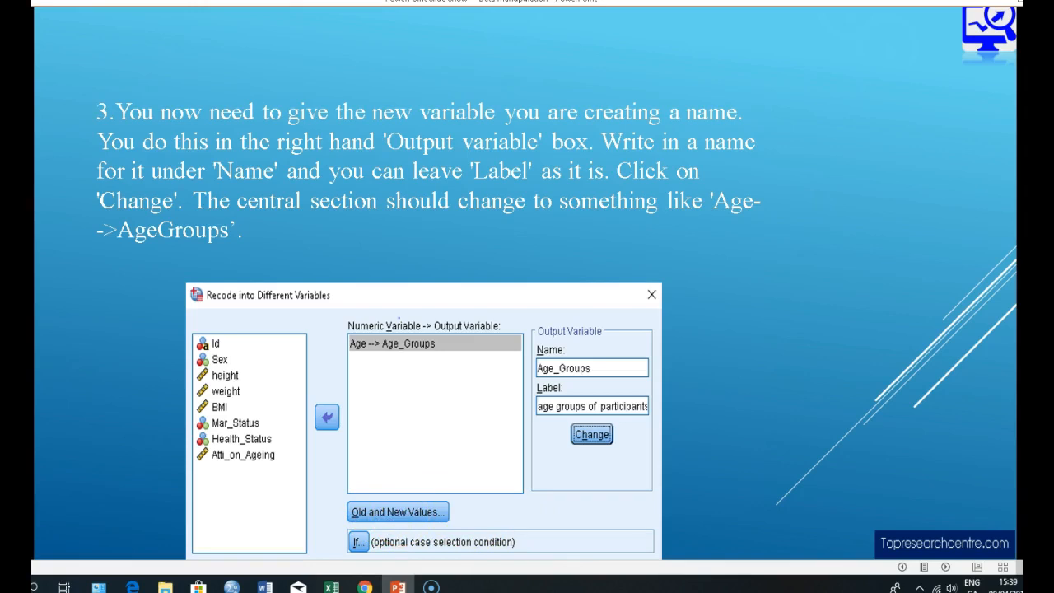
key("Right")
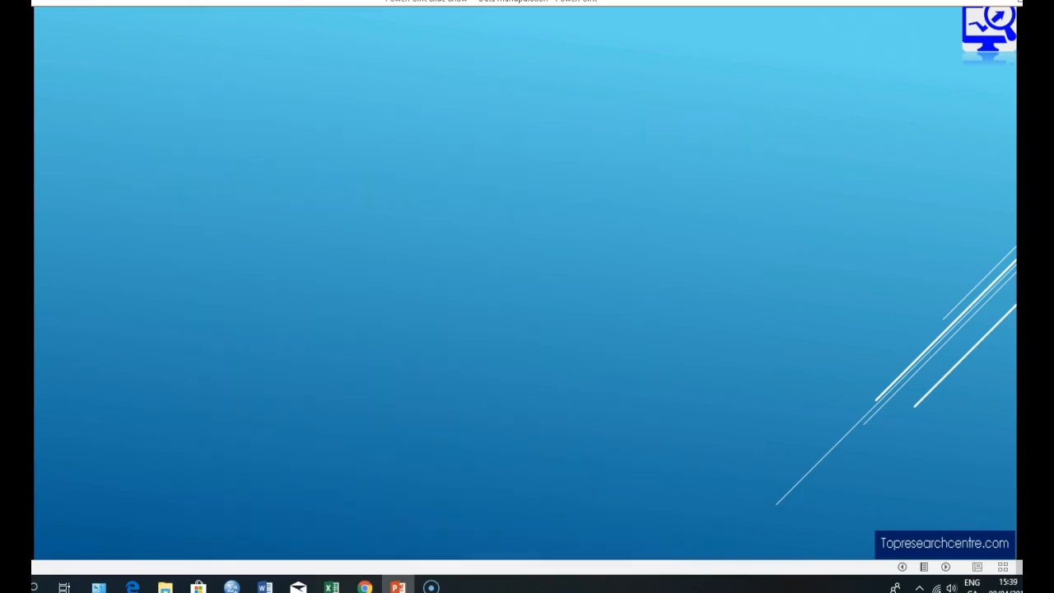
left_click(390, 406)
left_click(384, 400)
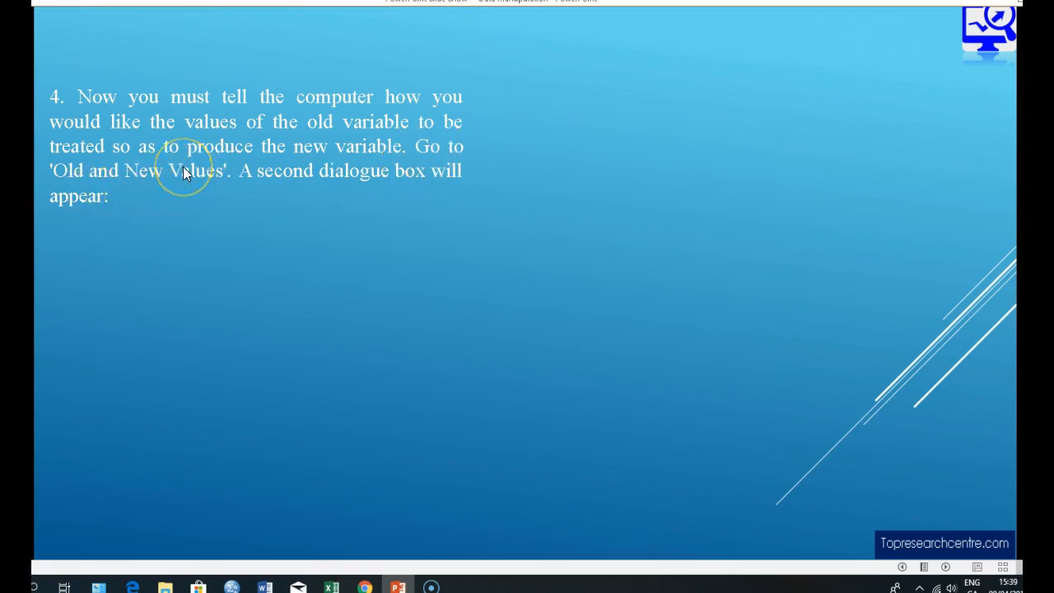
key("Right")
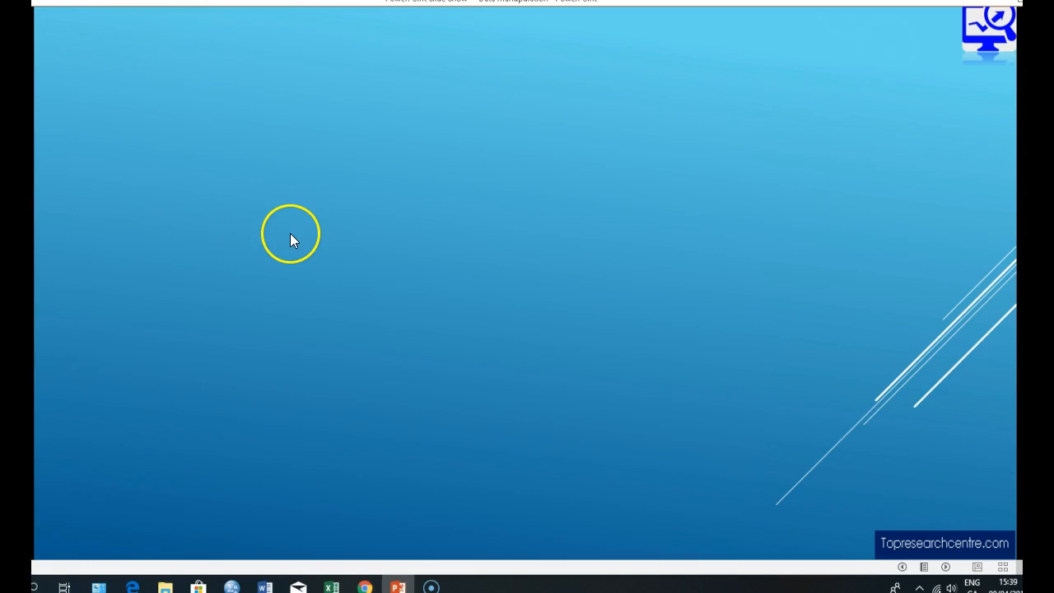
key("Right")
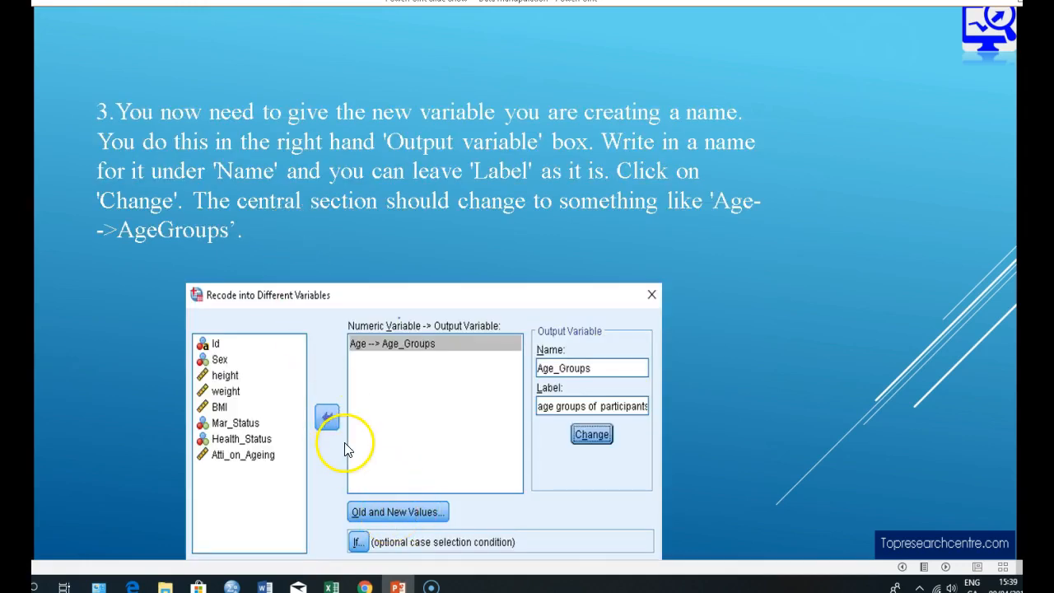
left_click(419, 511)
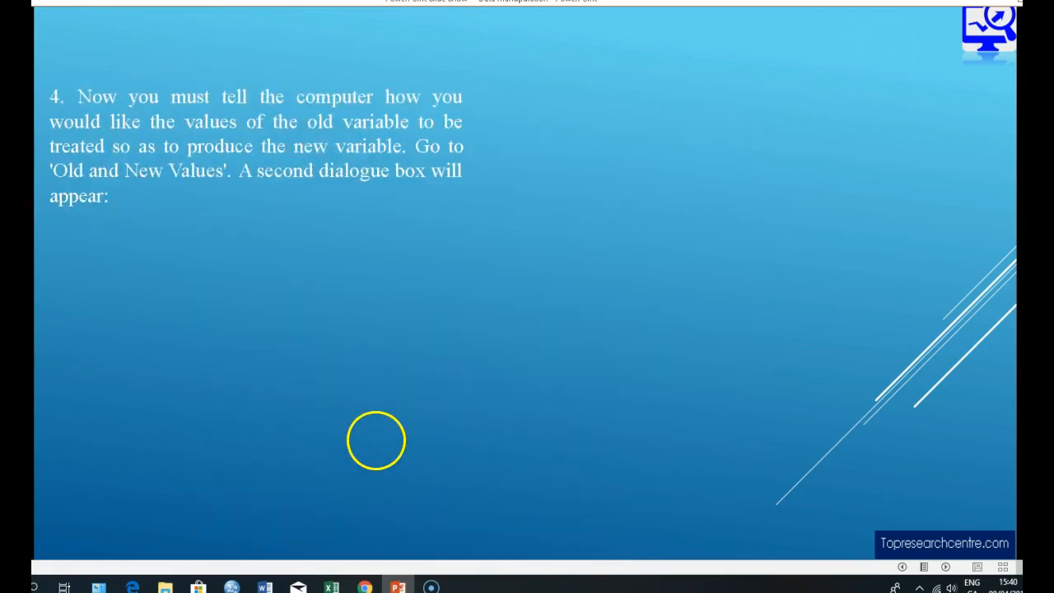
left_click(377, 440)
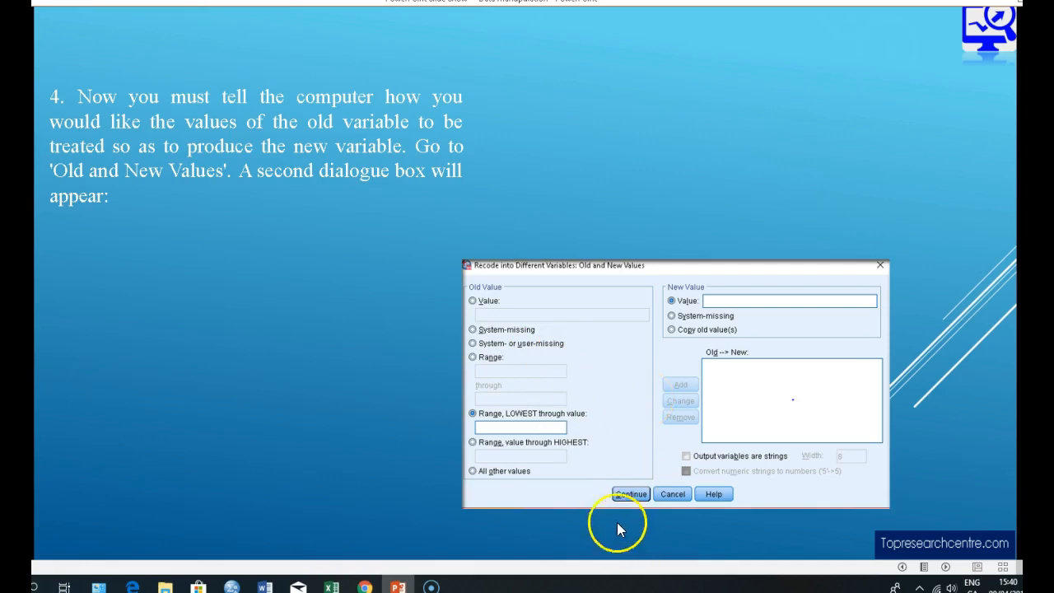
left_click(630, 440)
left_click(630, 440)
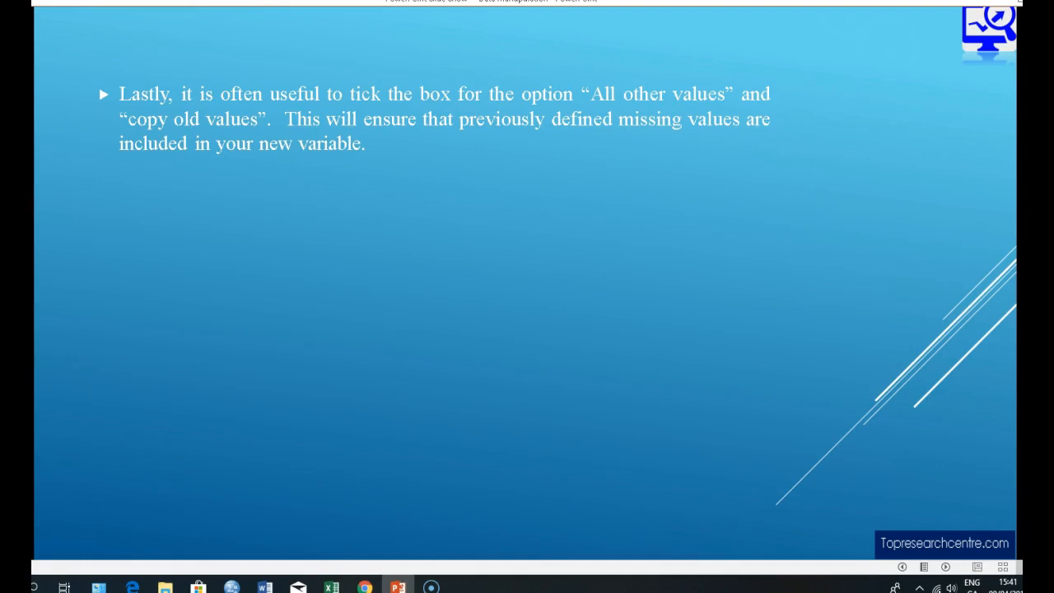
key("Right")
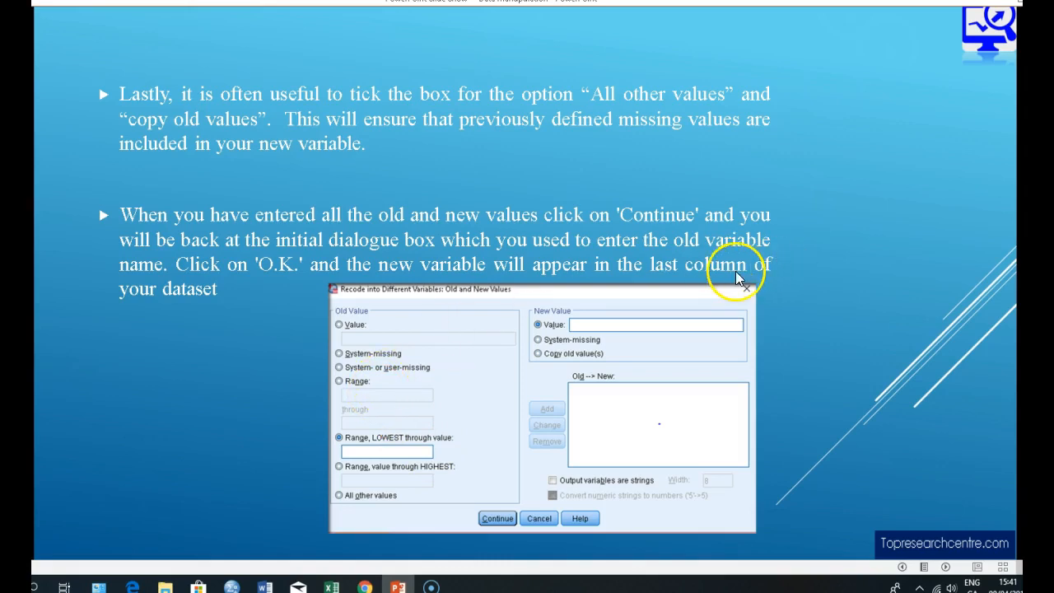
left_click(194, 316)
key("Left")
key("Left")
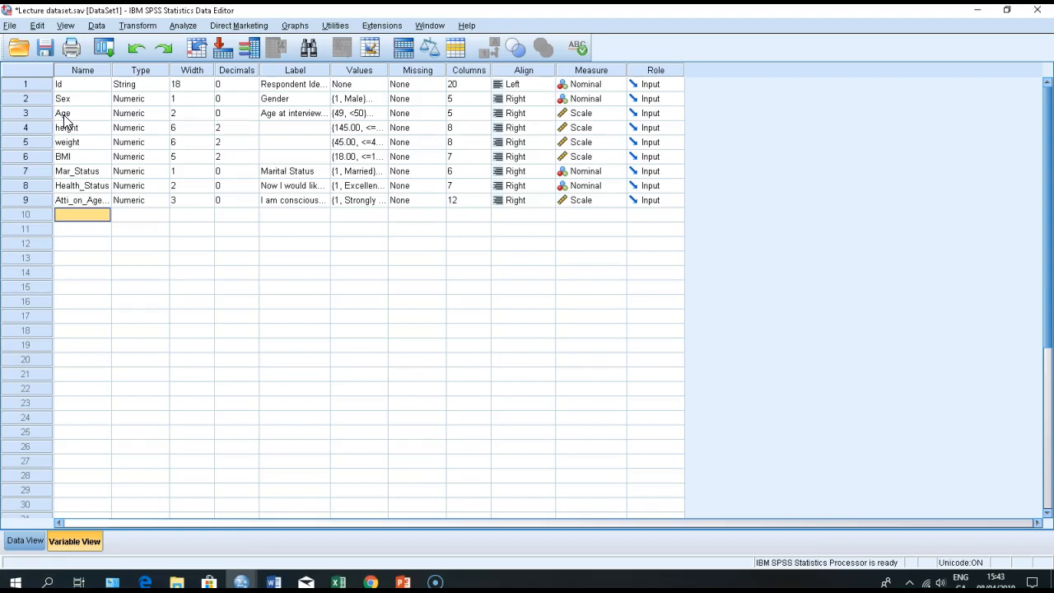
Start a Frequencies analysis and add Age as the variable to analyse.
left_click(185, 28)
left_click(185, 28)
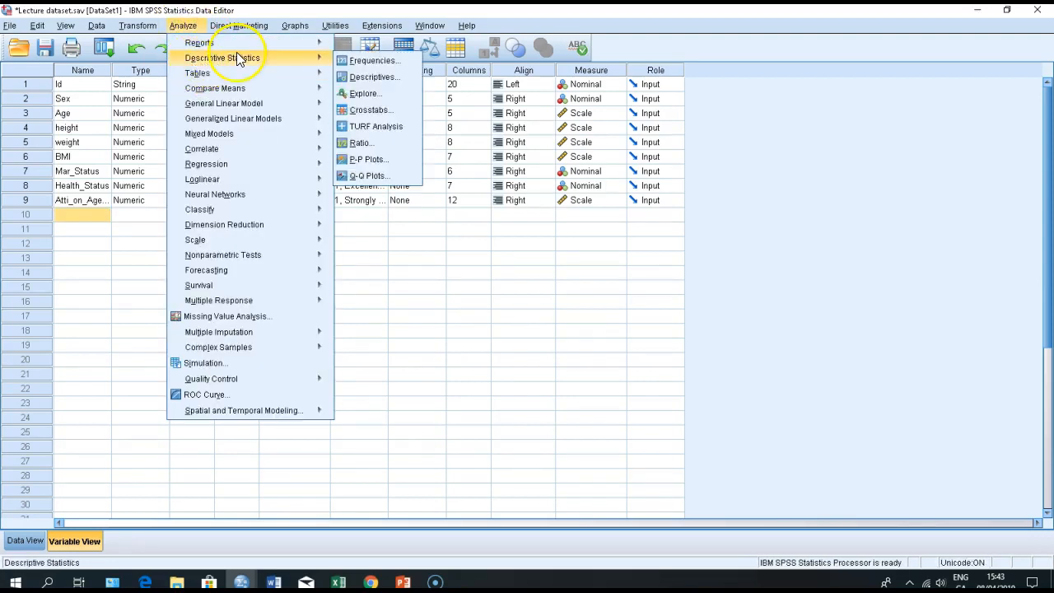
mouse_move(262, 62)
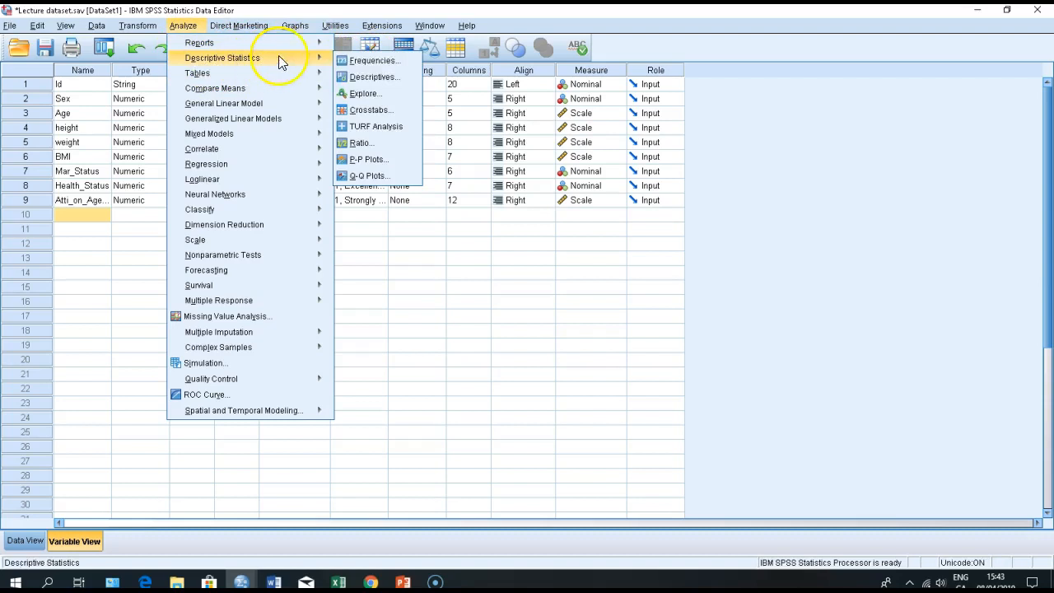
left_click(372, 62)
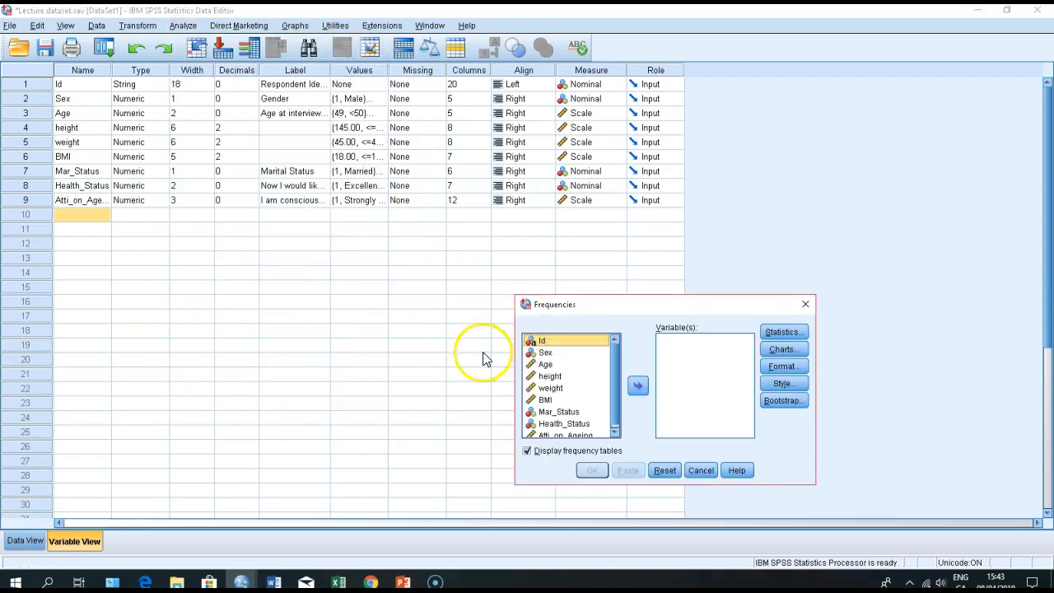
left_click(545, 364)
left_click(642, 389)
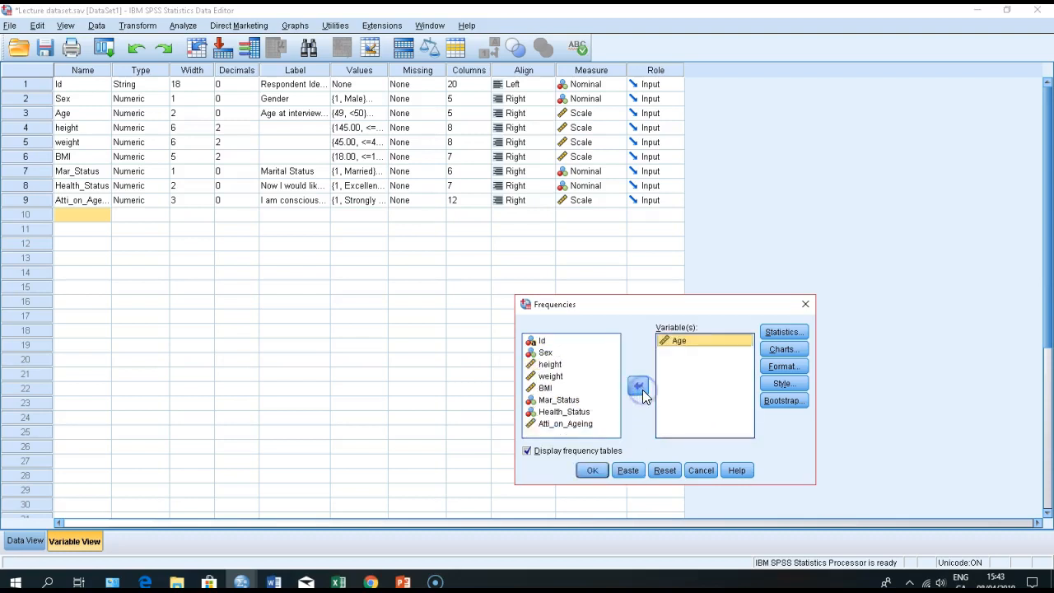
Include the minimum and maximum statistics for Age and run the frequencies analysis.
left_click(784, 331)
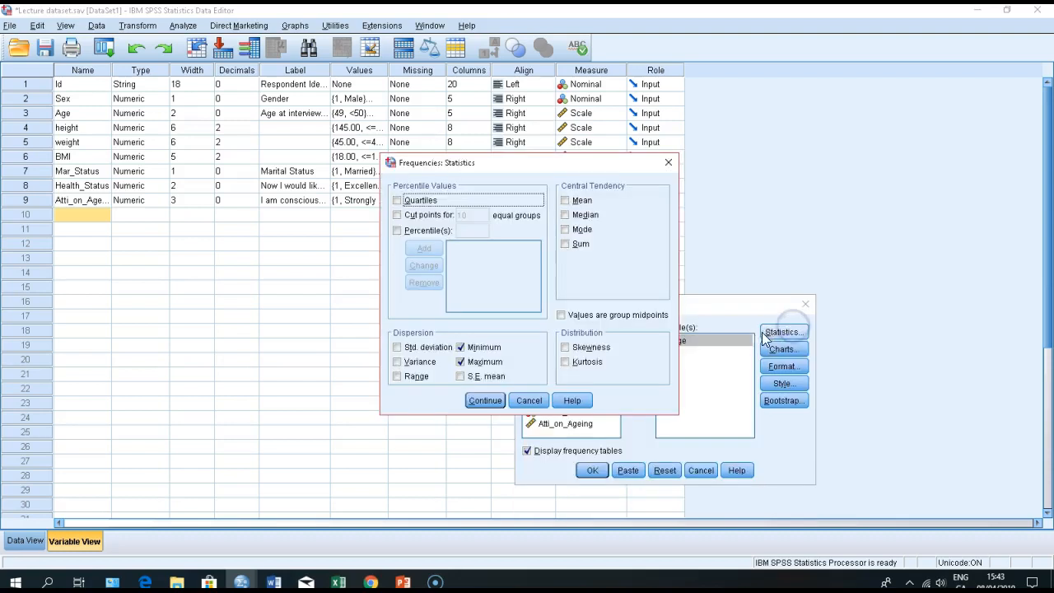
left_click(462, 351)
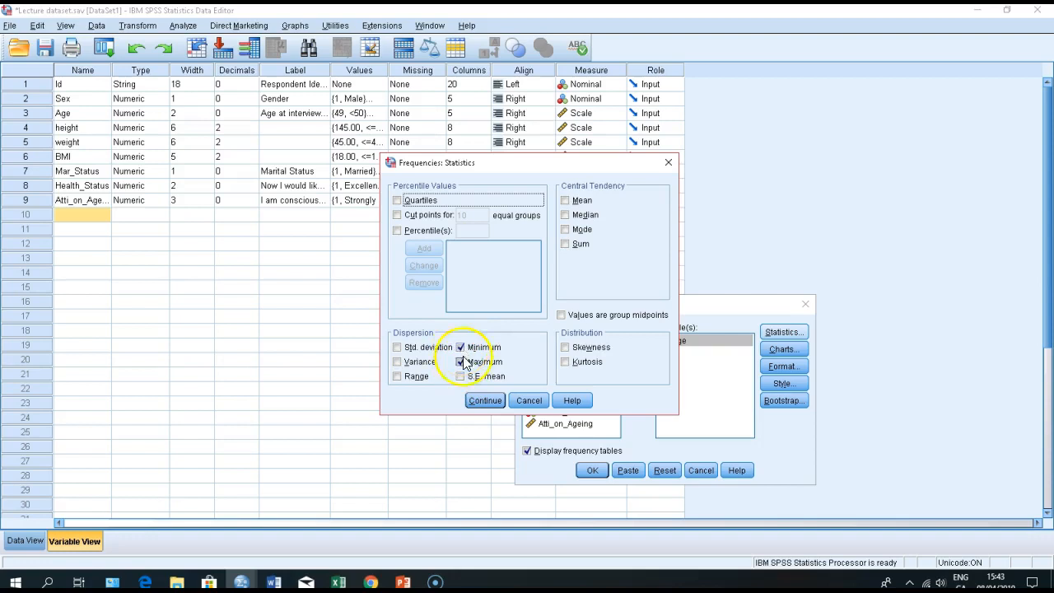
left_click(461, 362)
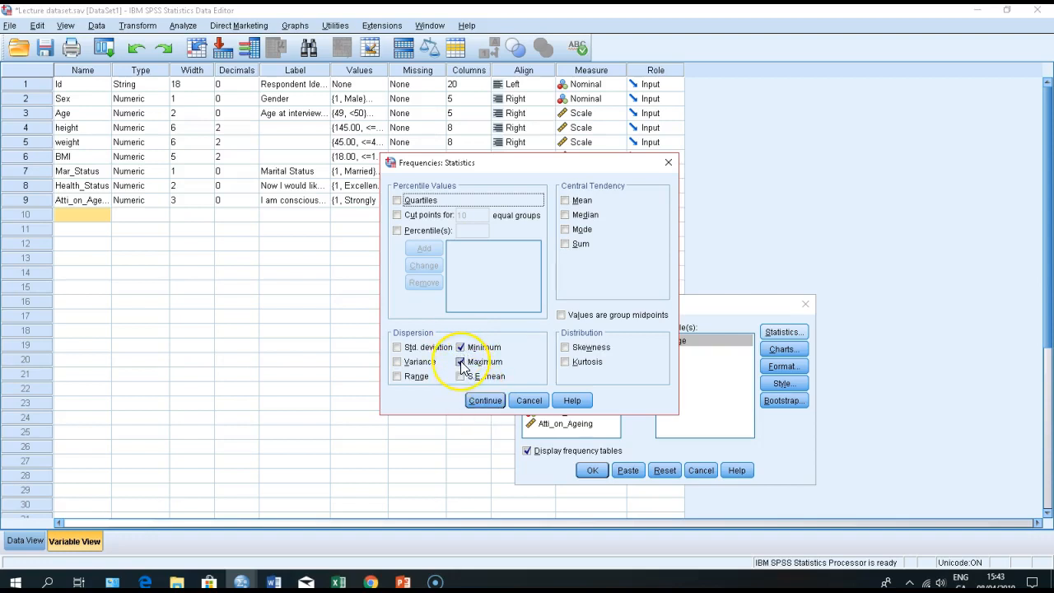
left_click(484, 402)
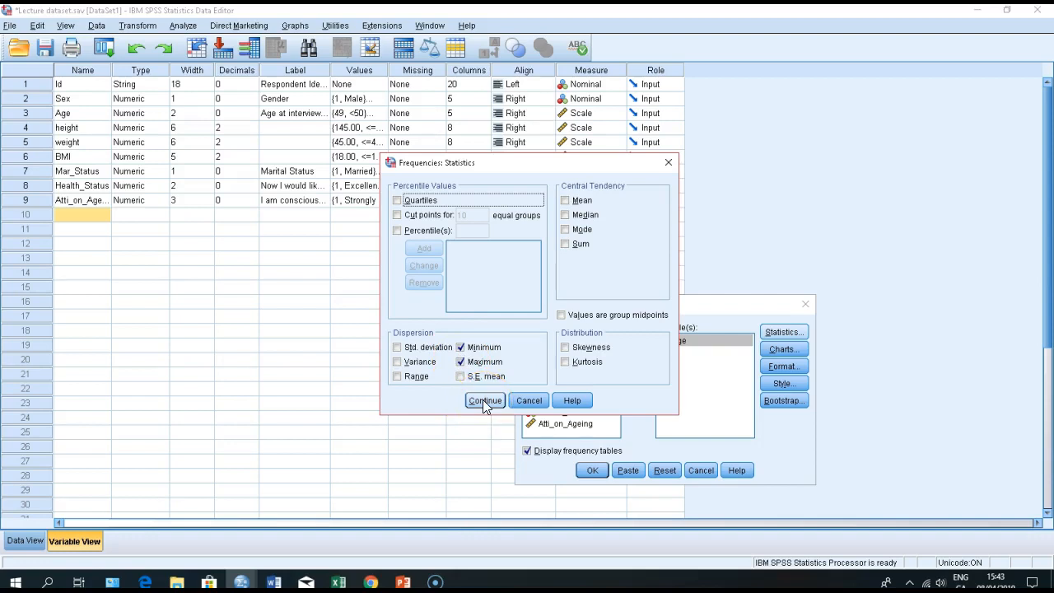
left_click(484, 401)
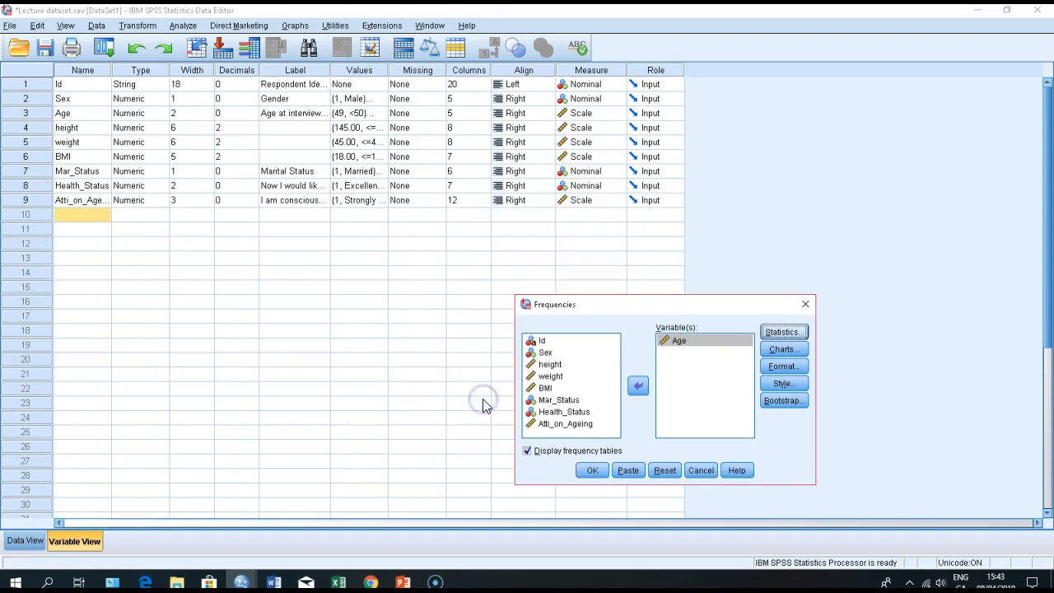
left_click(592, 470)
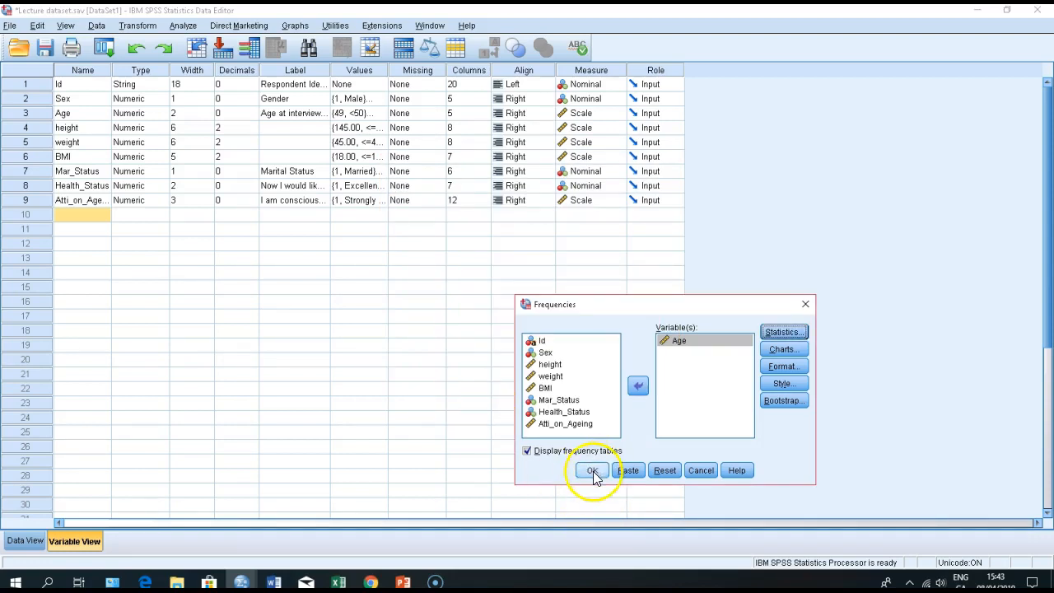
Examine the Age output: the minimum and maximum, the frequency of each age from lowest to highest, and the missing cases.
scroll(346, 329, "up", 1)
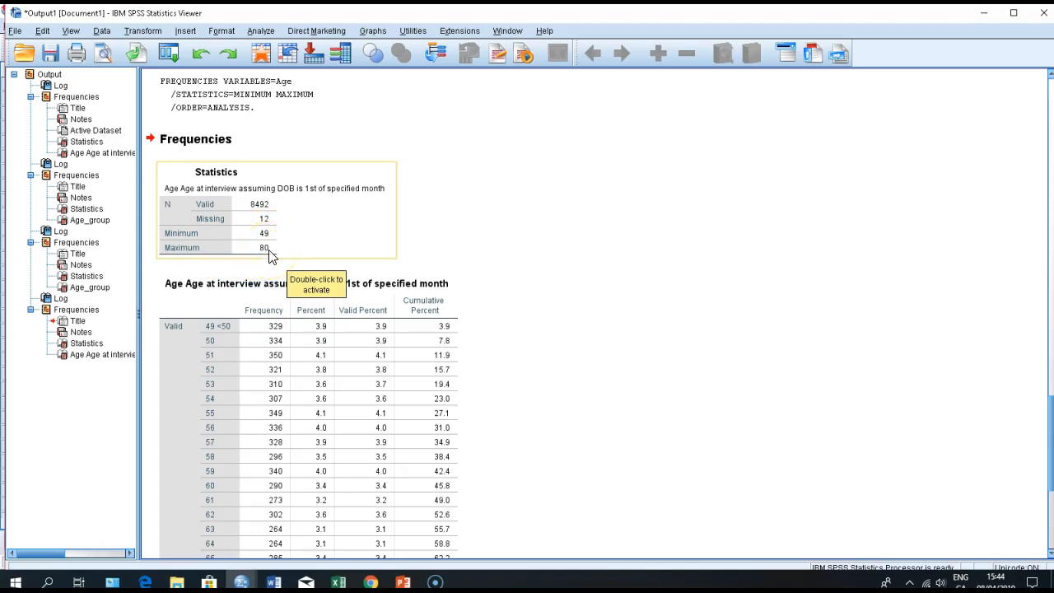
scroll(272, 255, "down", 4)
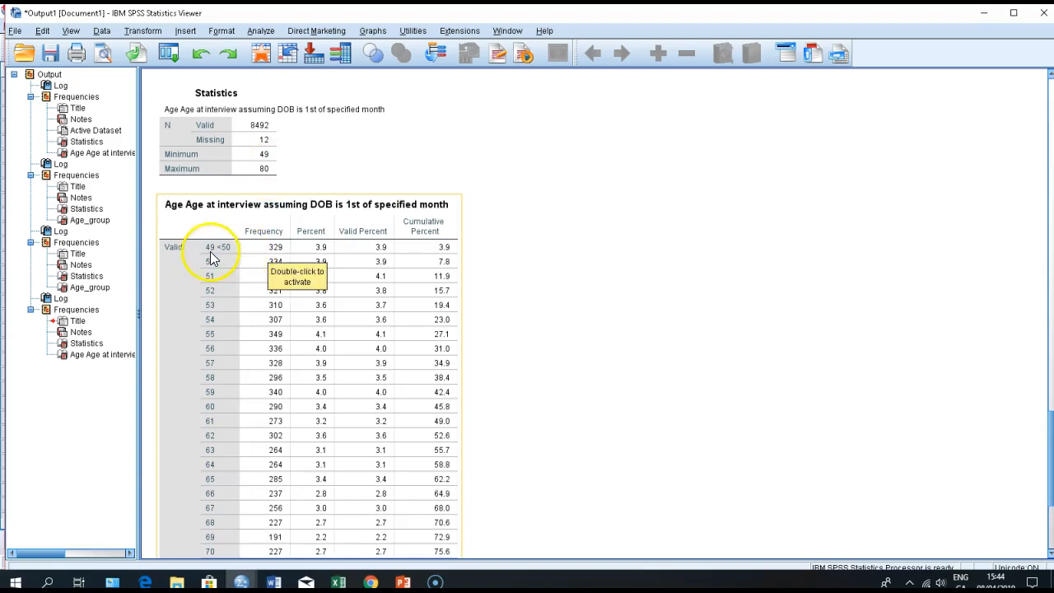
scroll(243, 270, "down", 4)
scroll(243, 270, "up", 4)
scroll(244, 270, "up", 2)
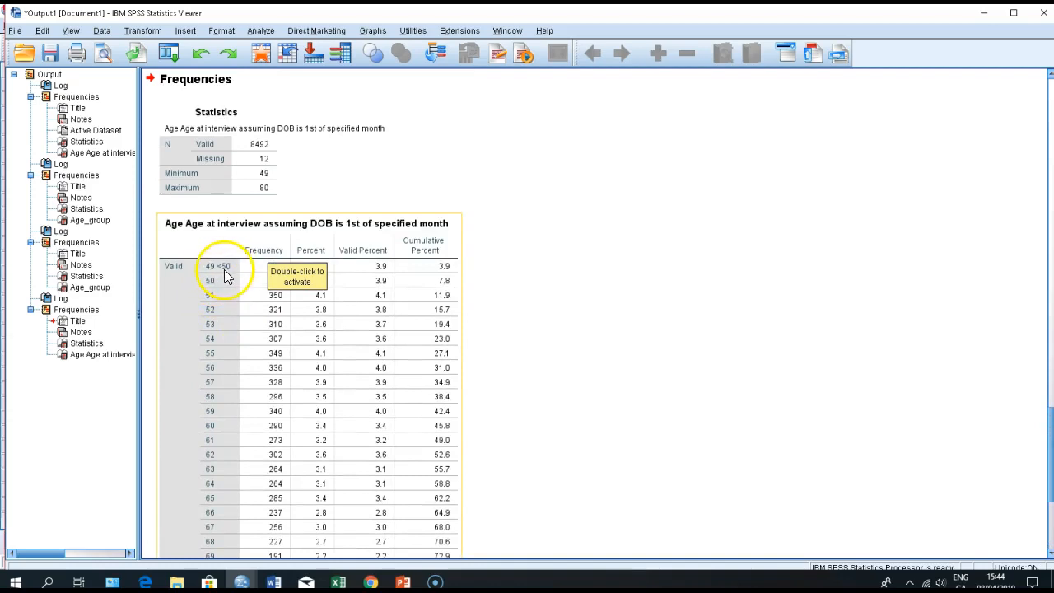
left_click(560, 301)
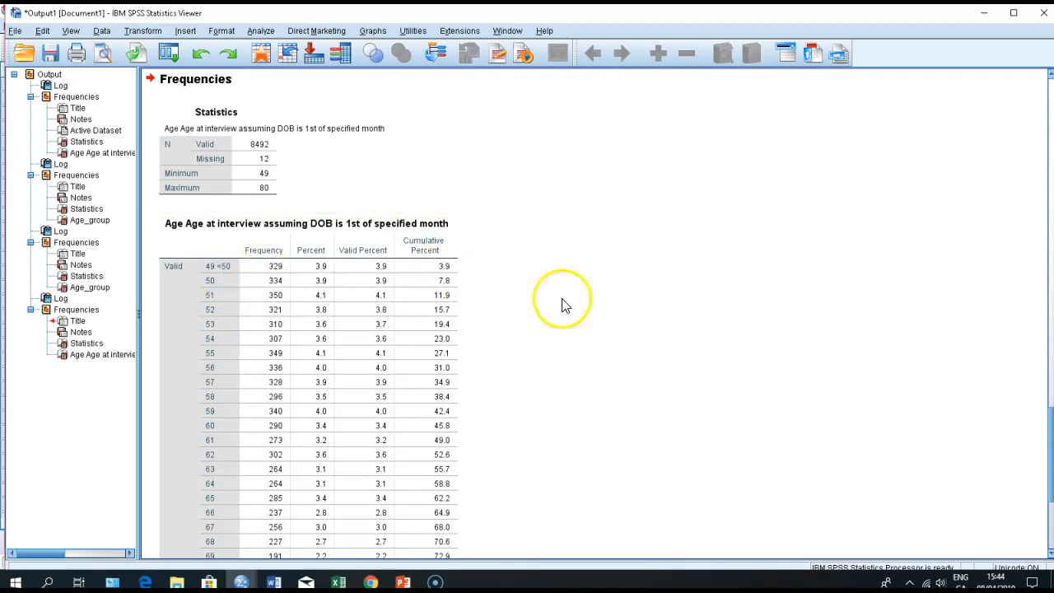
left_click(273, 257)
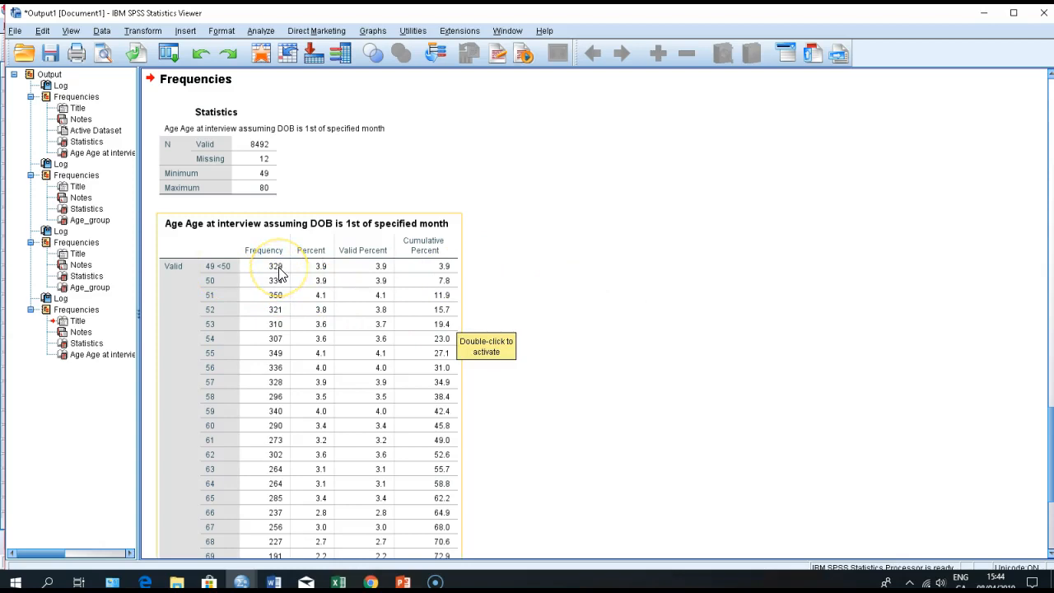
left_click(222, 272)
scroll(224, 275, "down", 6)
left_click(219, 491)
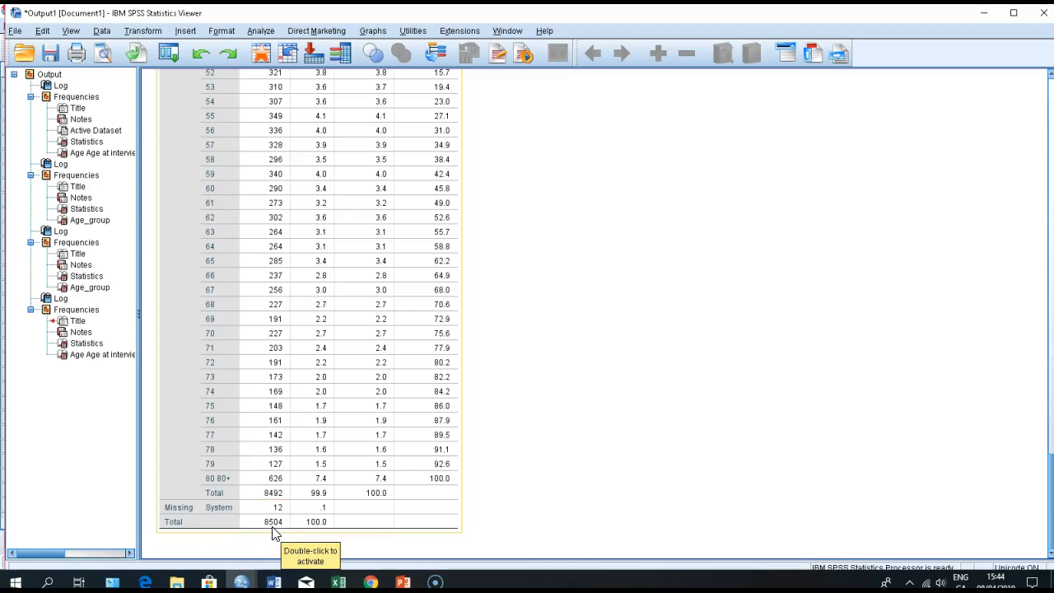
scroll(271, 533, "up", 2)
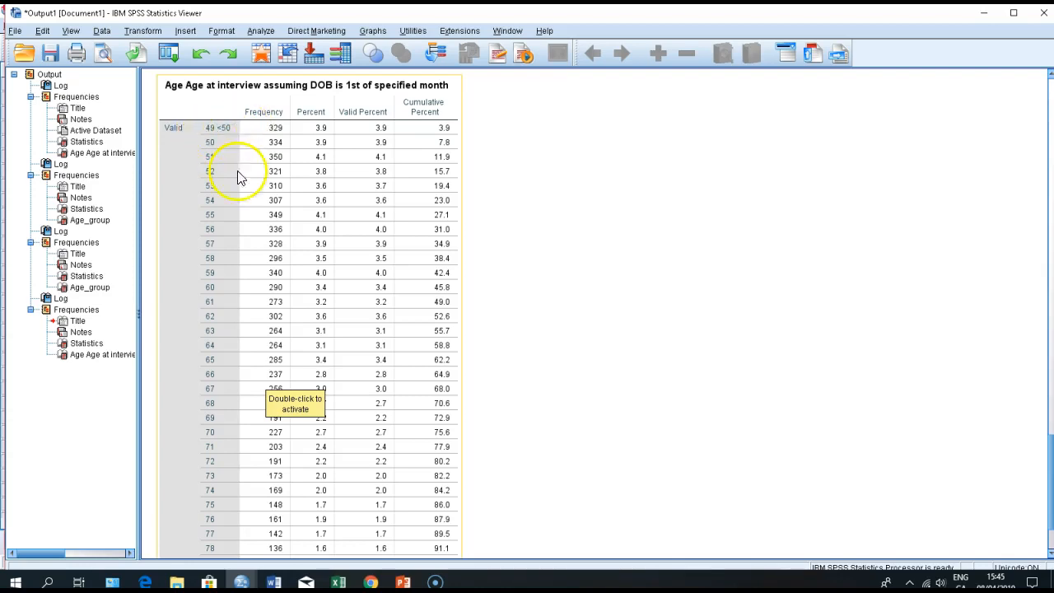
scroll(215, 406, "down", 1)
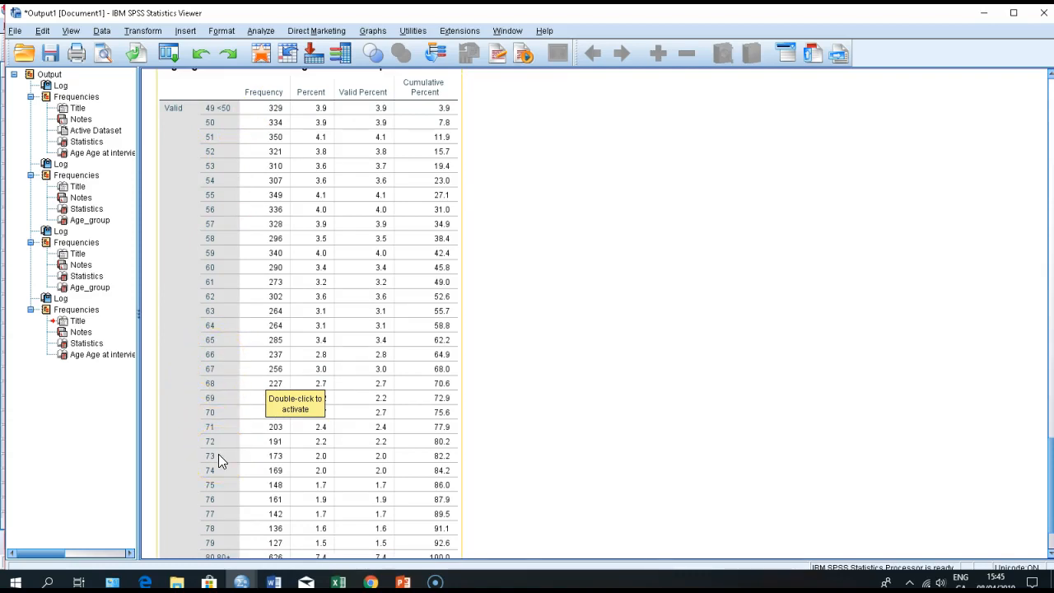
scroll(218, 461, "up", 1)
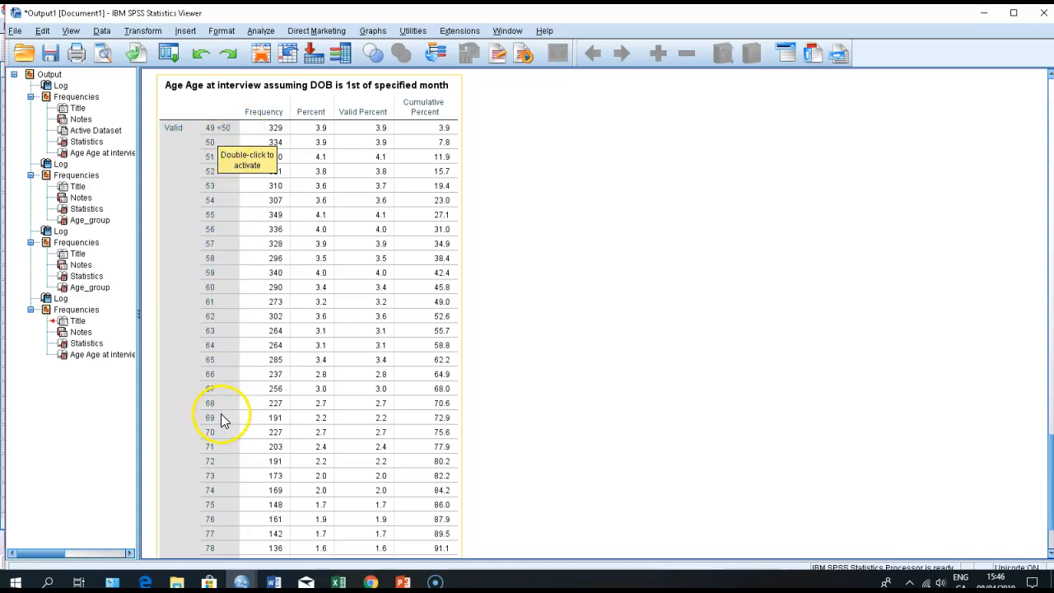
left_click(216, 485)
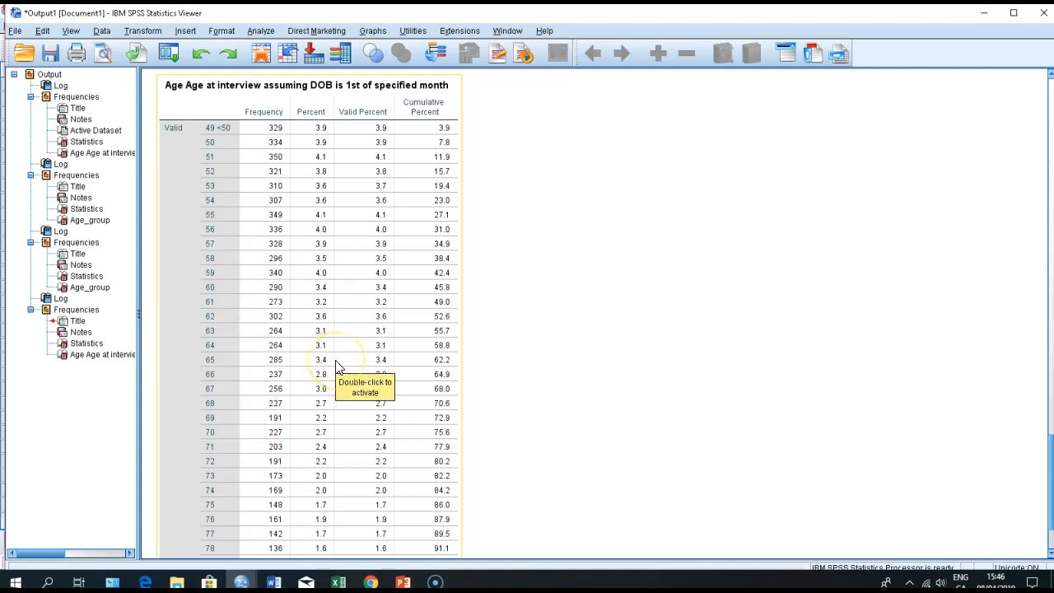
scroll(336, 368, "down", 3)
scroll(336, 367, "up", 11)
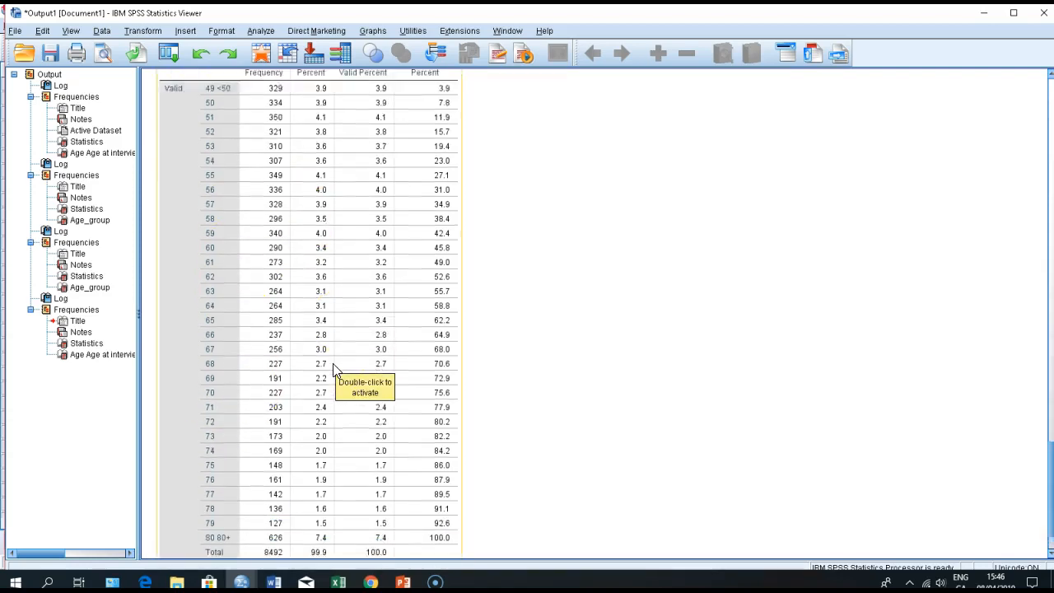
Open Recode into Different Variables and display the source variables by name instead of label.
left_click(144, 33)
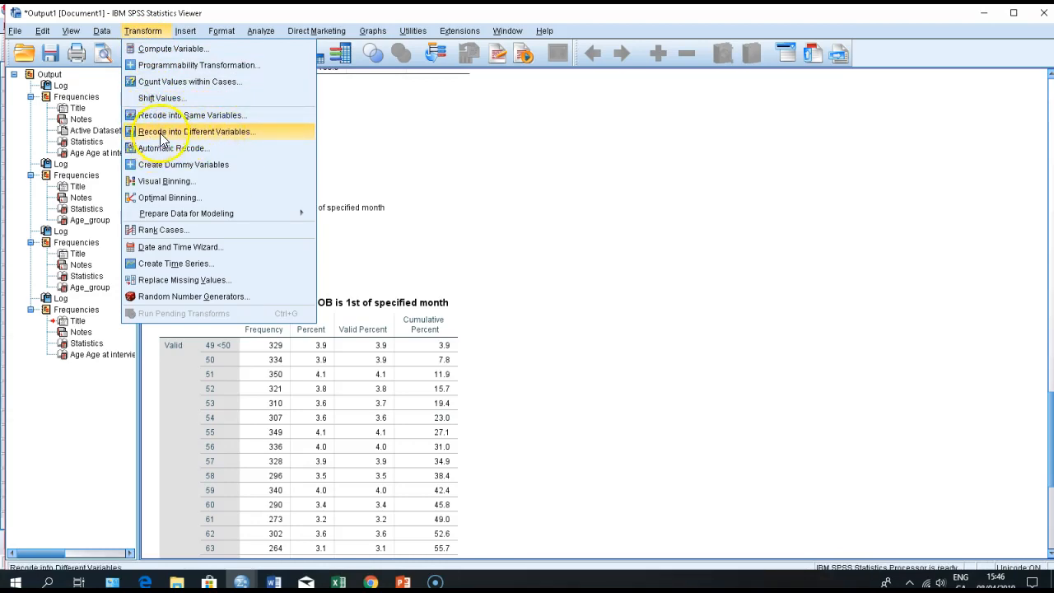
left_click(224, 134)
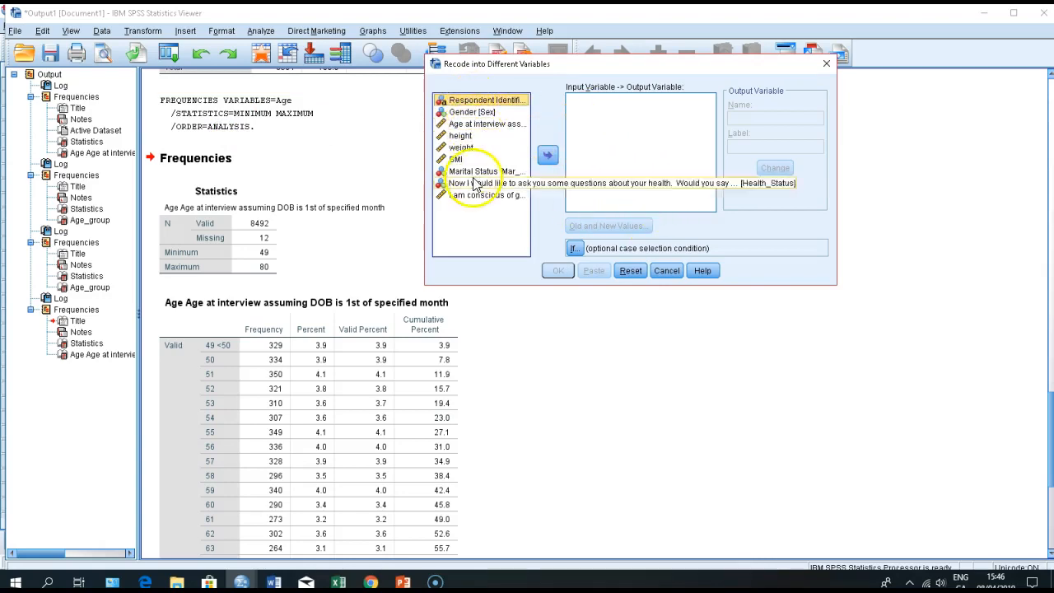
right_click(454, 105)
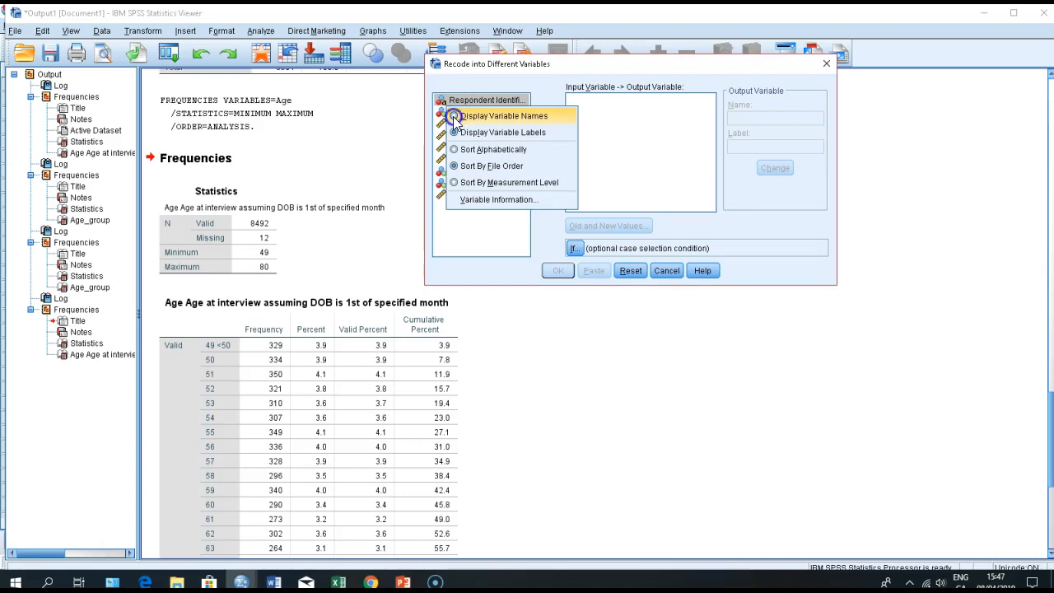
left_click(455, 117)
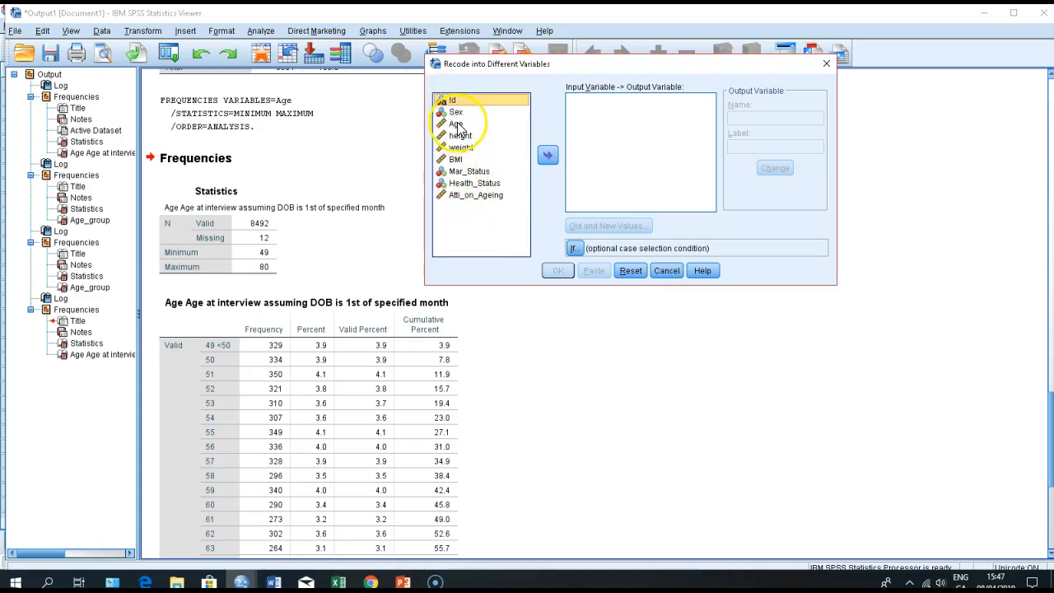
Add Age as the variable to recode and name its output variable Age_groups.
left_click(458, 123)
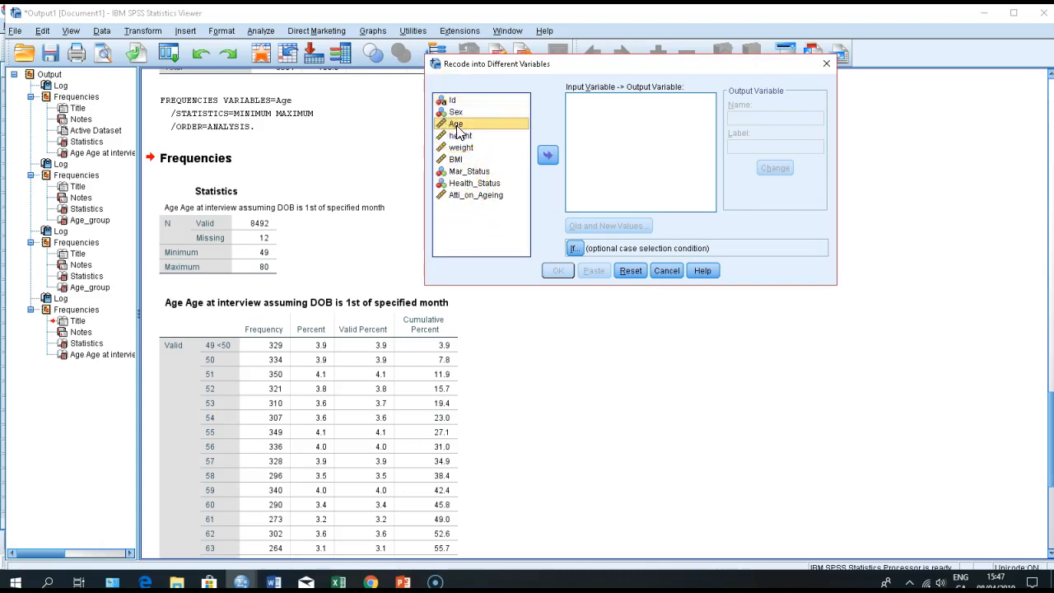
left_click(549, 154)
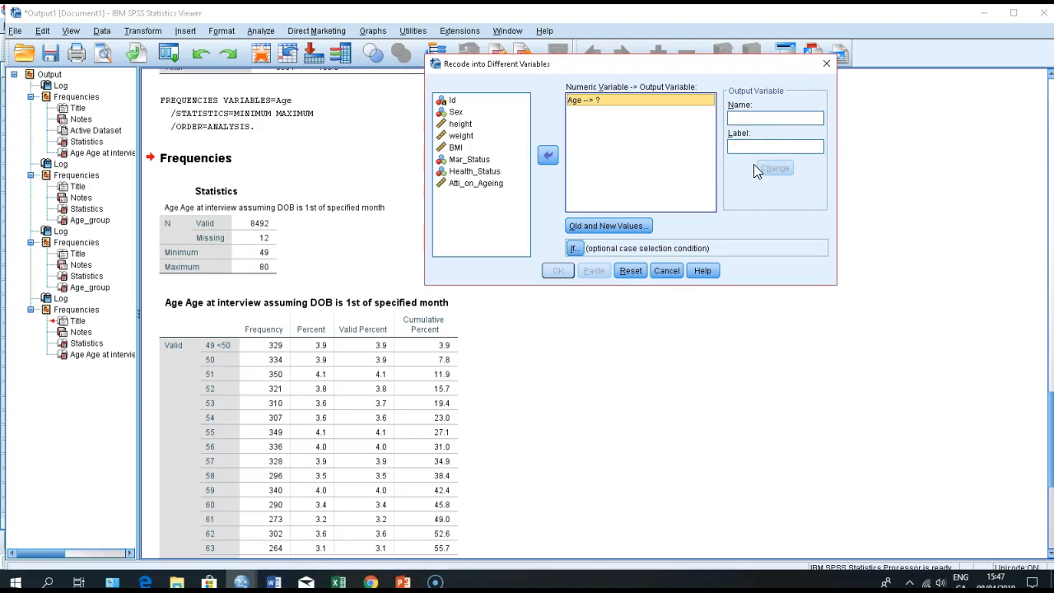
left_click(739, 119)
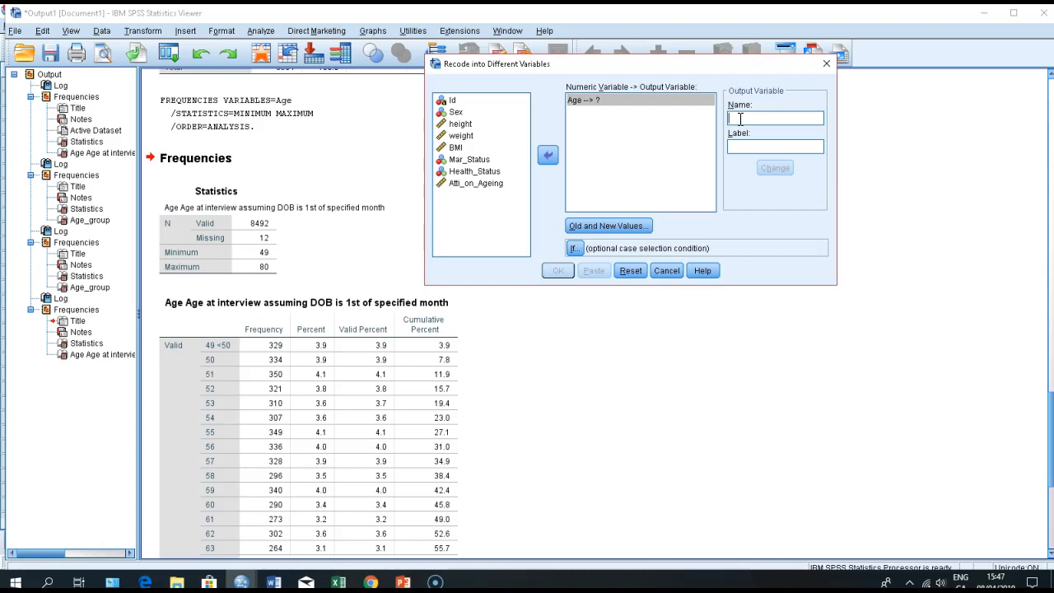
type("Age_groups")
left_click(776, 168)
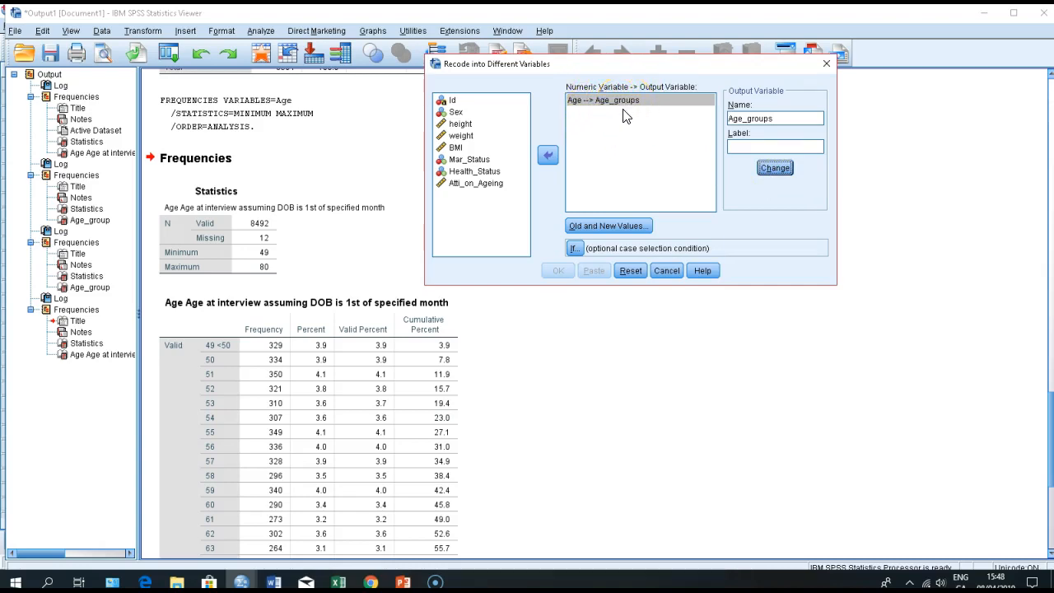
Add an old-to-new value rule that recodes ages from the lowest through 49 as 1.
left_click(603, 230)
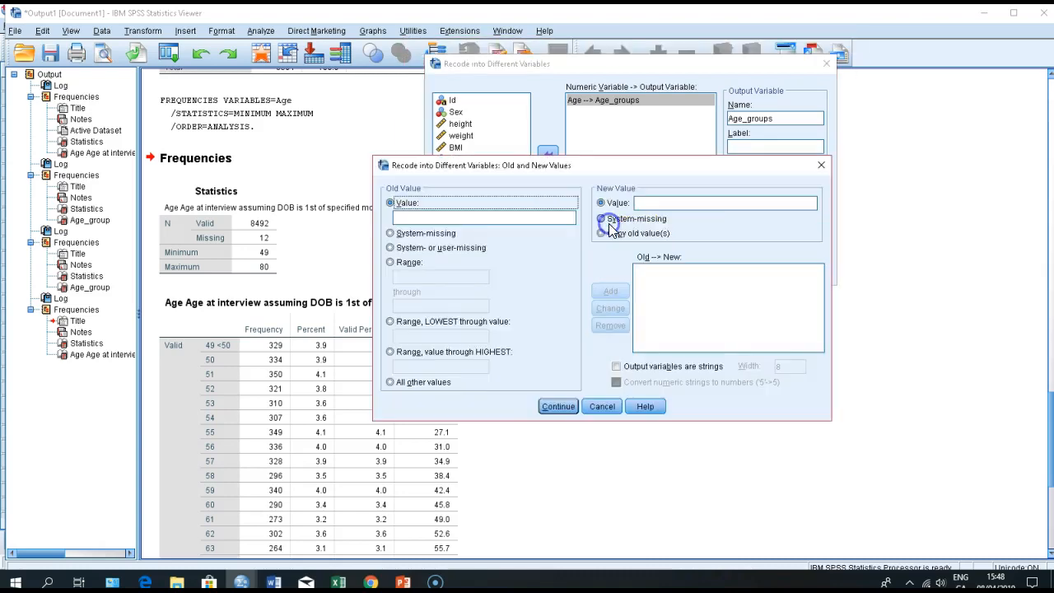
left_click(390, 323)
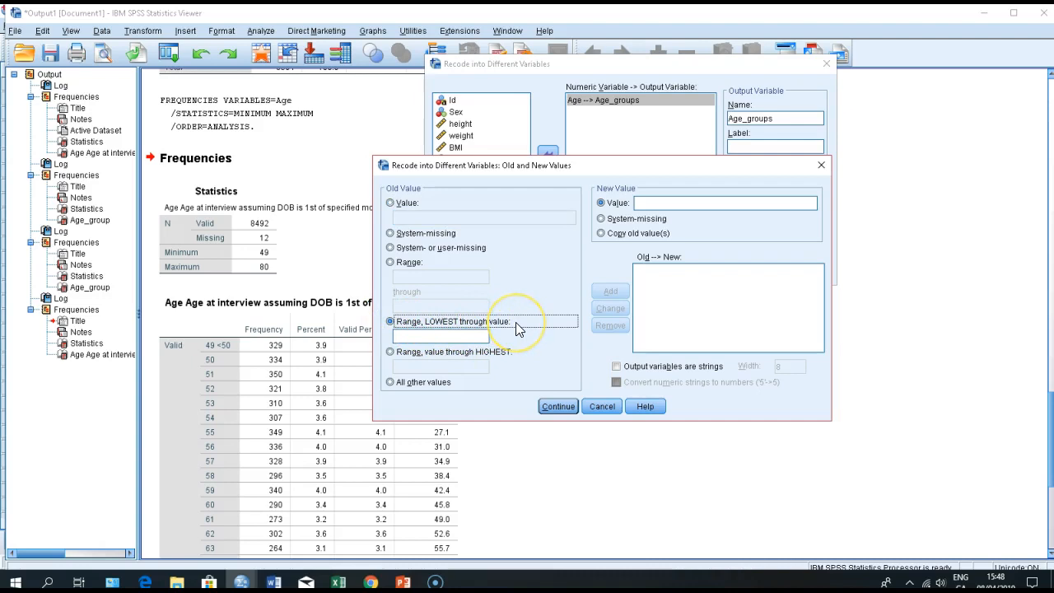
left_click(400, 337)
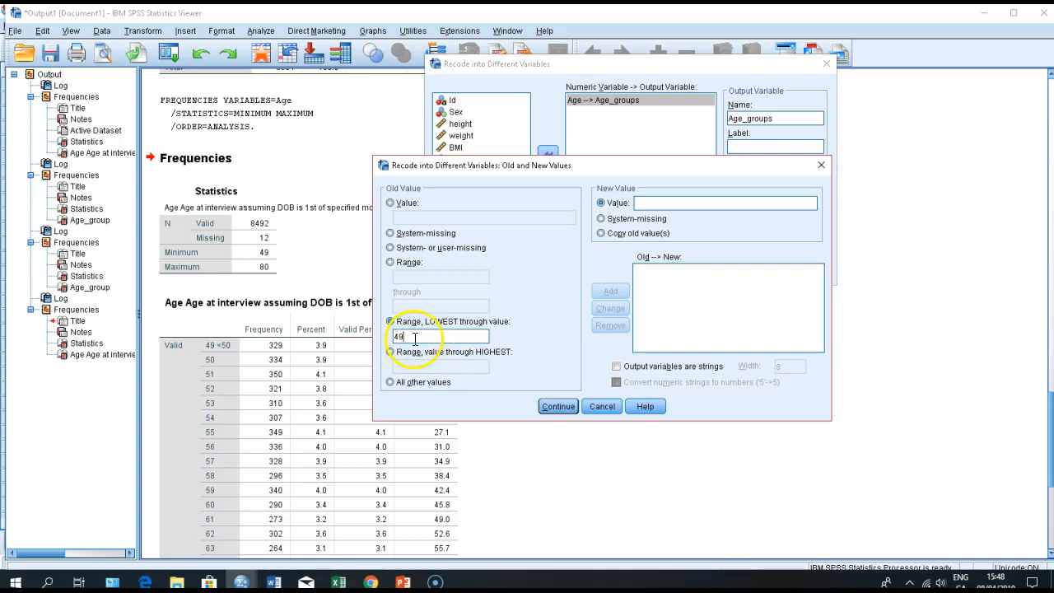
left_click(643, 203)
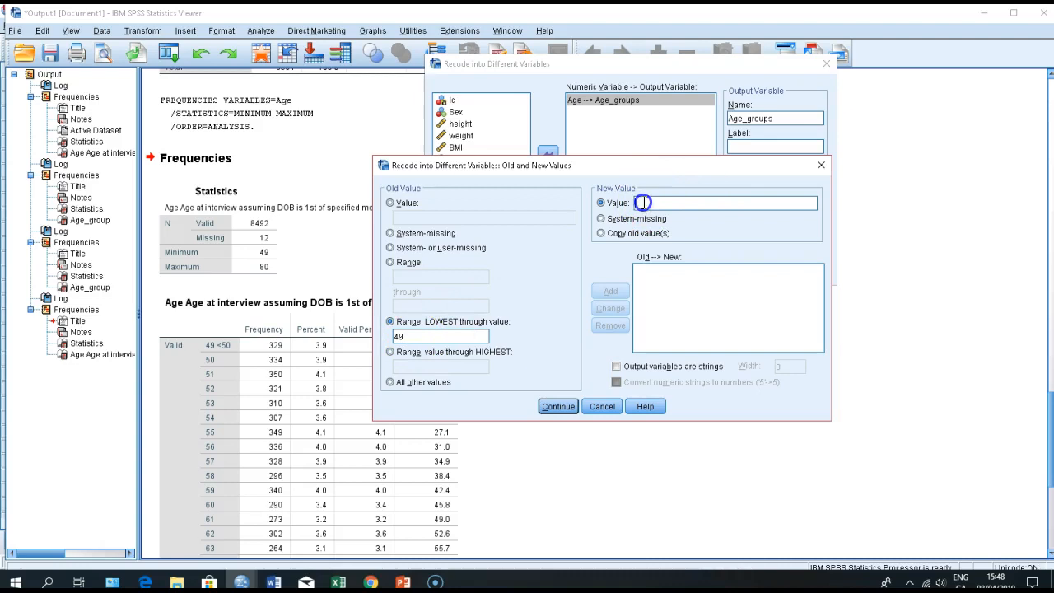
type("1")
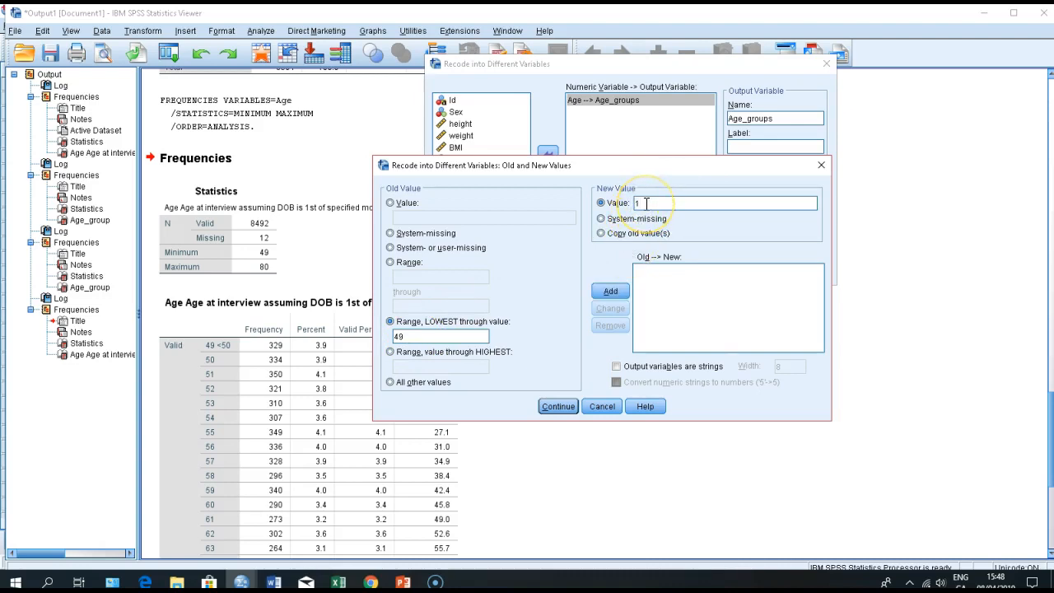
left_click(610, 291)
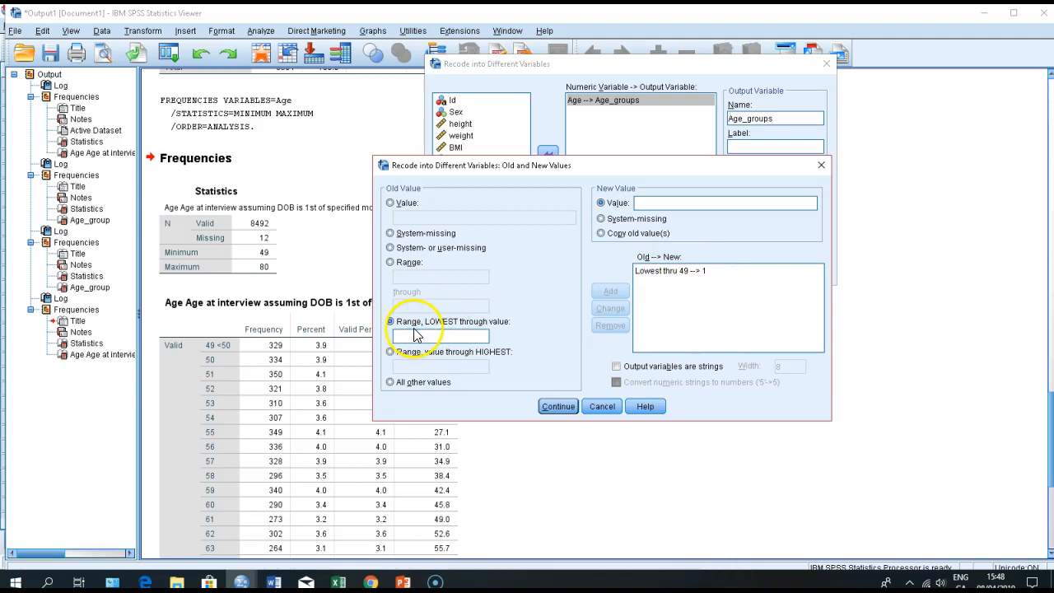
Add a rule that recodes the age range 50 through 65 as 2.
left_click(391, 262)
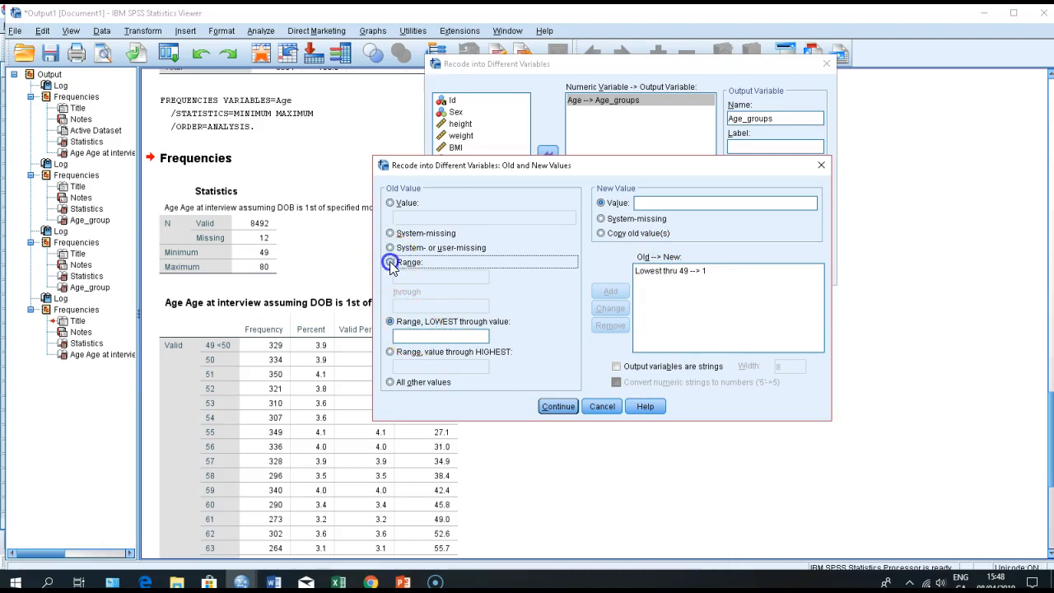
left_click(407, 277)
type("50")
left_click(398, 308)
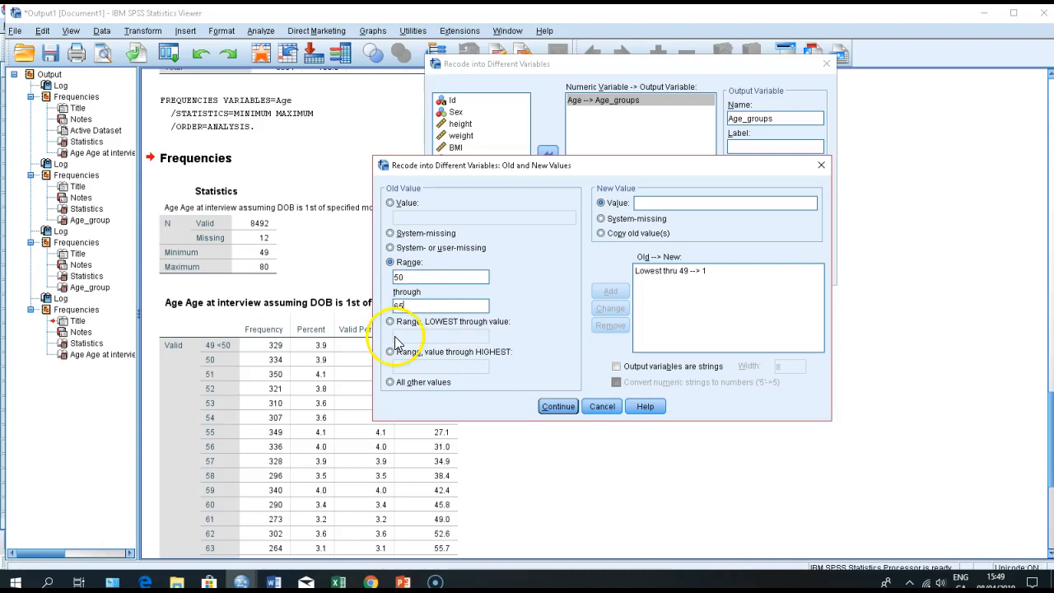
left_click(652, 202)
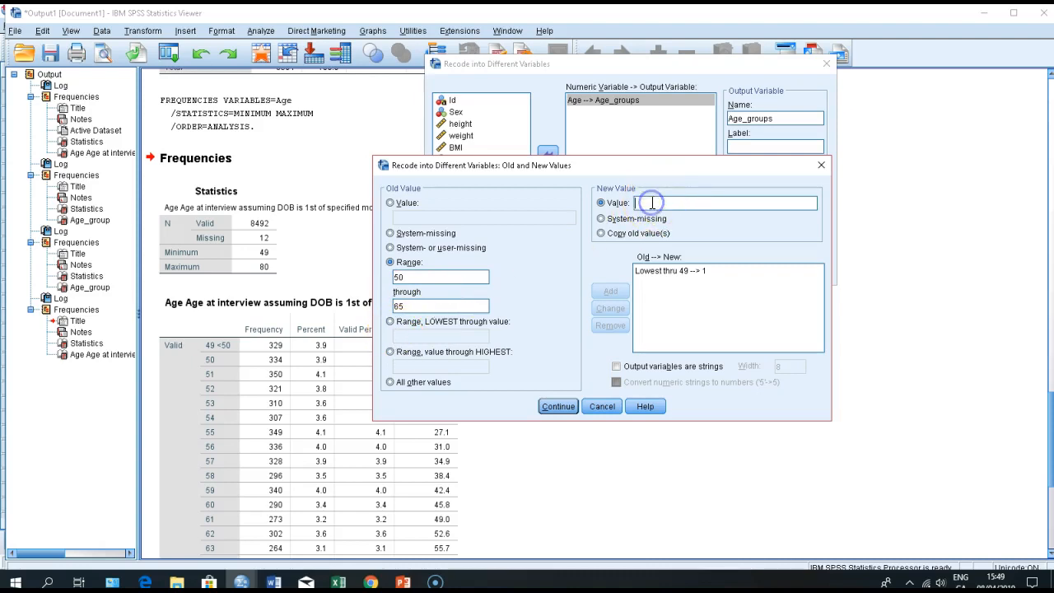
type("2")
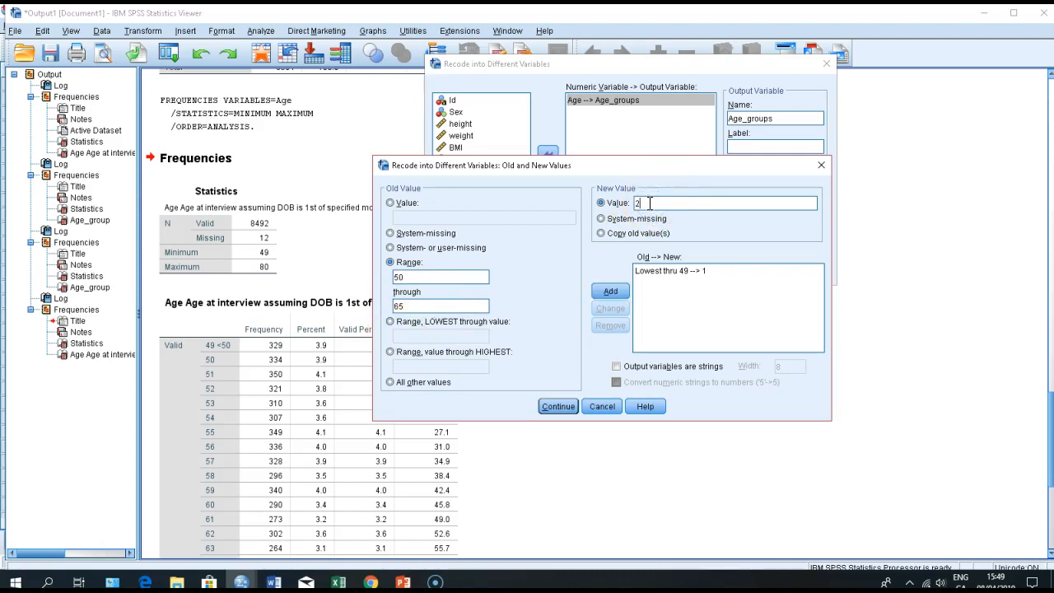
left_click(610, 295)
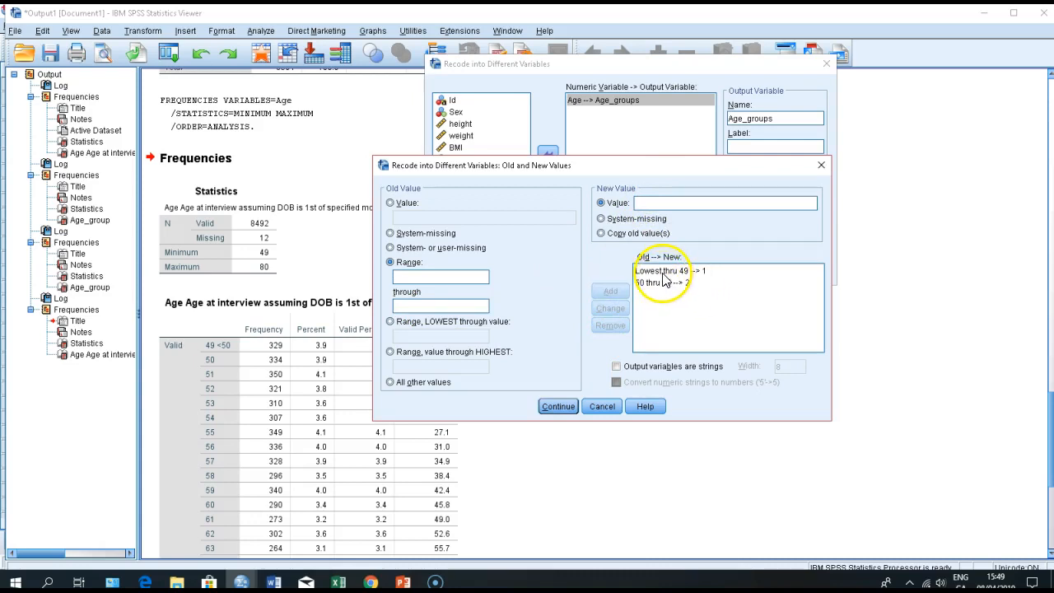
Add a rule that recodes ages from 66 through the highest as 3.
left_click(663, 274)
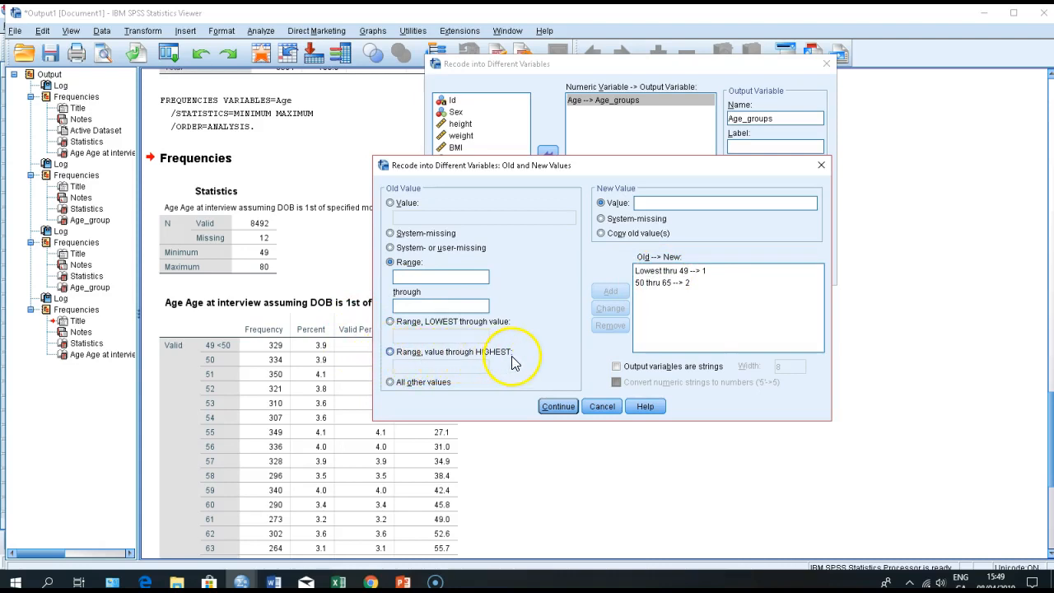
left_click(389, 352)
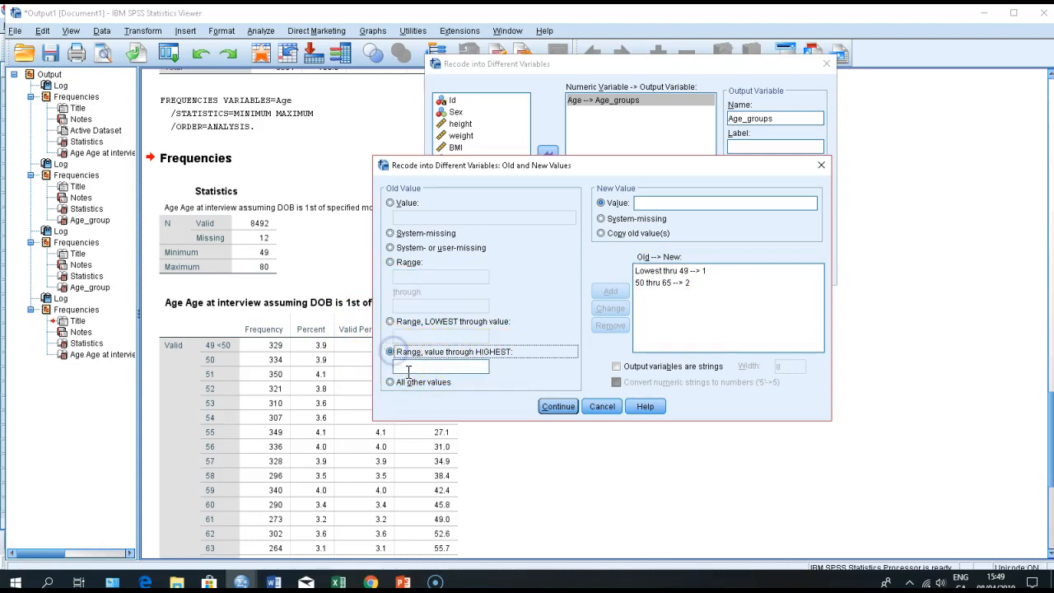
left_click(411, 369)
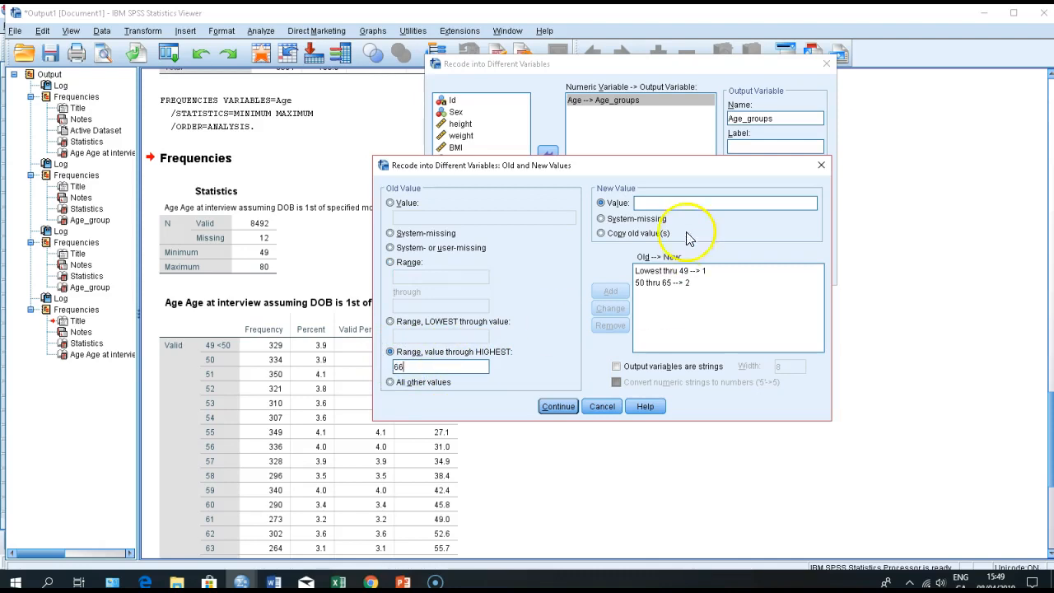
left_click(644, 203)
type("3")
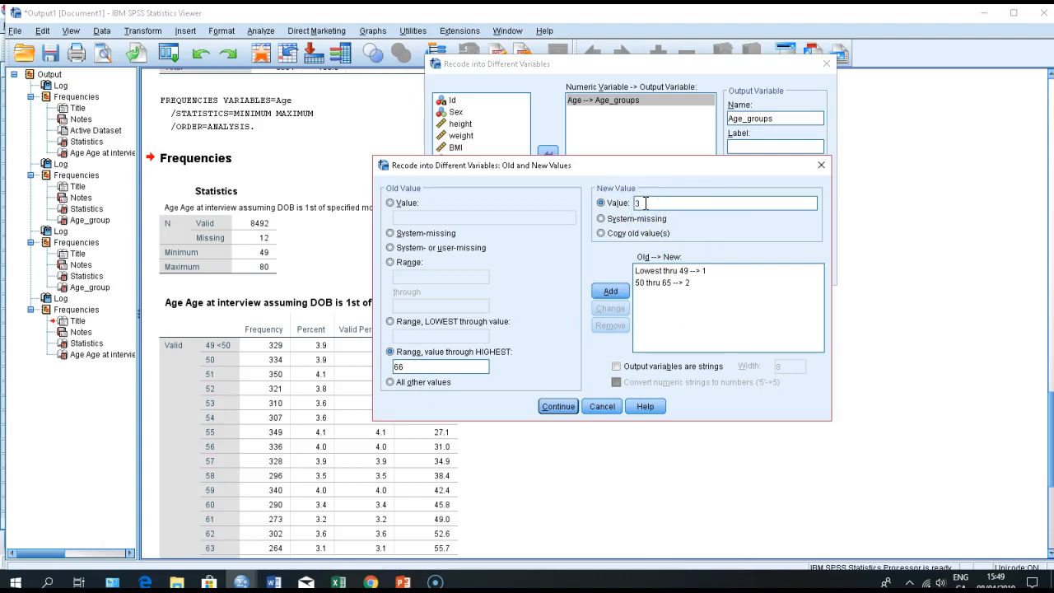
left_click(613, 294)
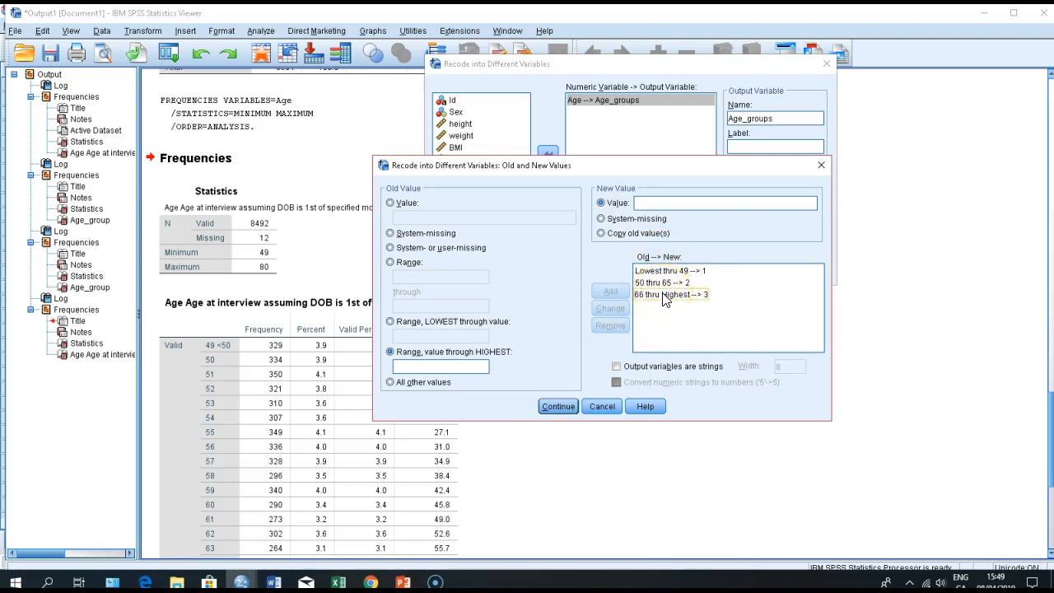
Add a rule that copies the old values for all other values, and run the recode.
left_click(390, 382)
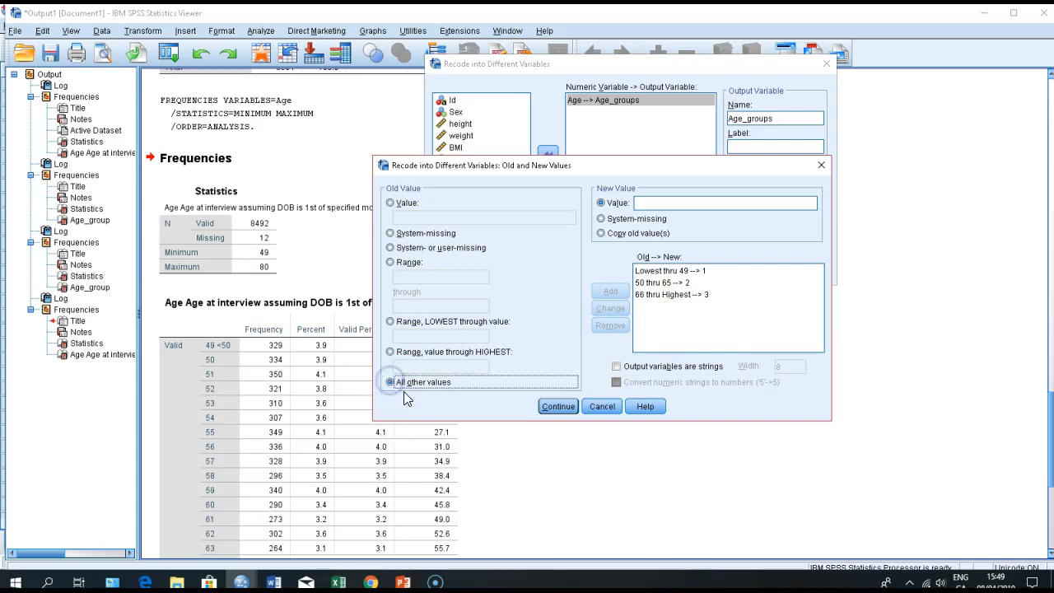
left_click(602, 233)
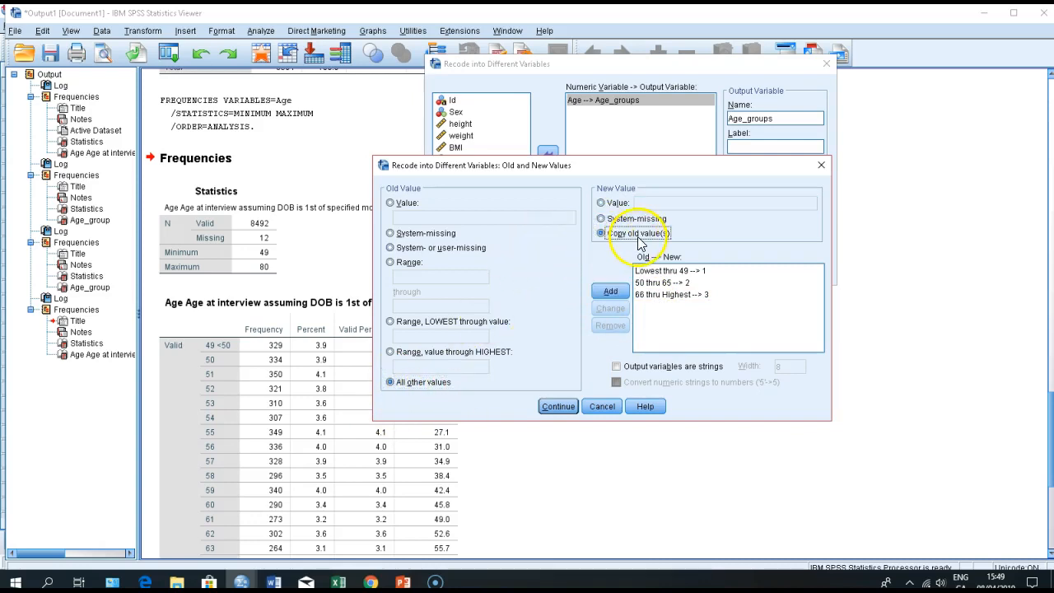
left_click(610, 291)
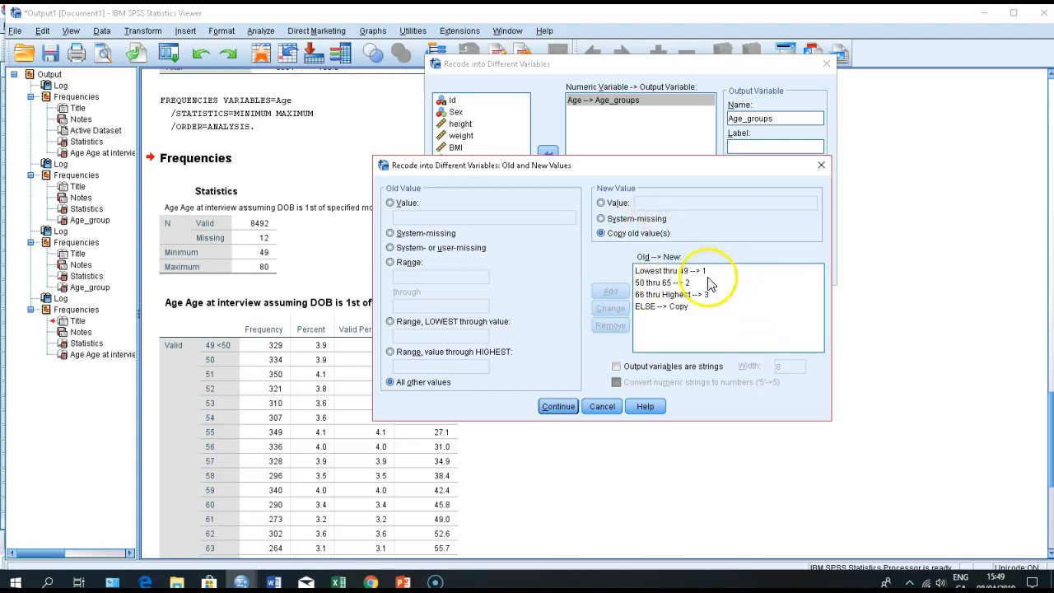
left_click(558, 407)
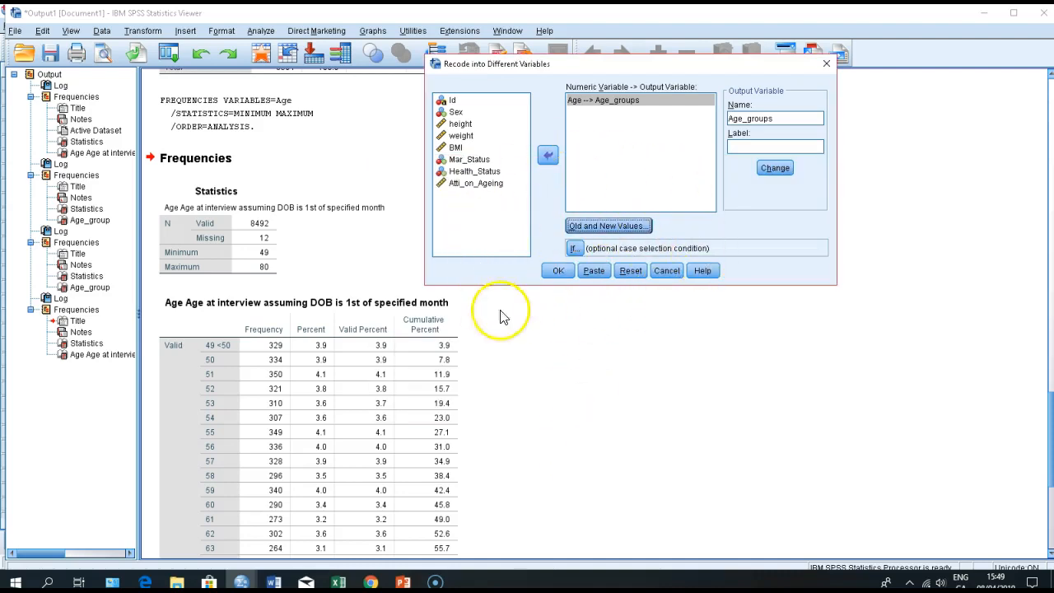
left_click(559, 300)
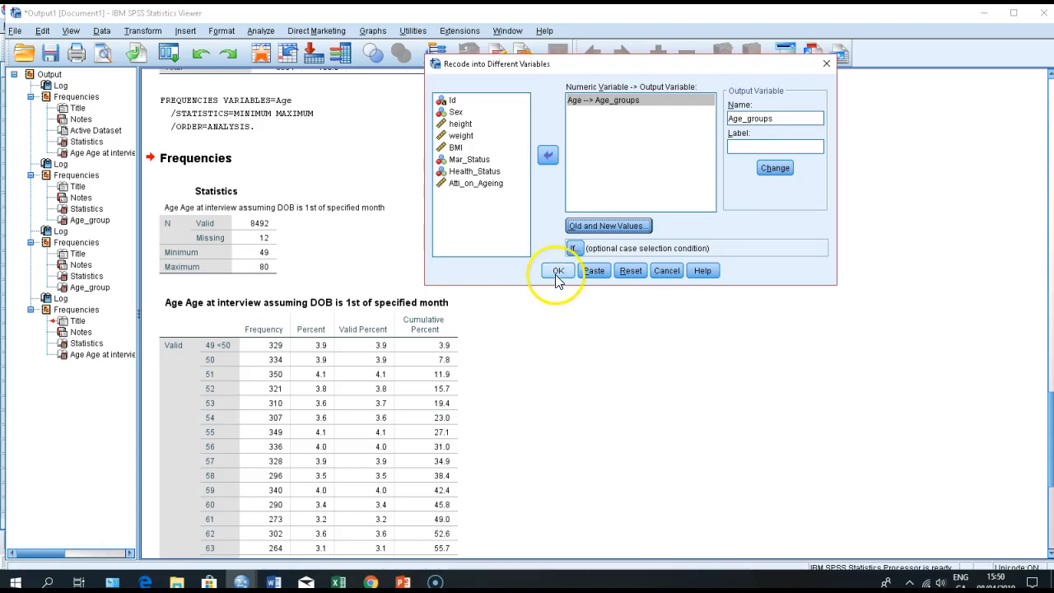
left_click(558, 272)
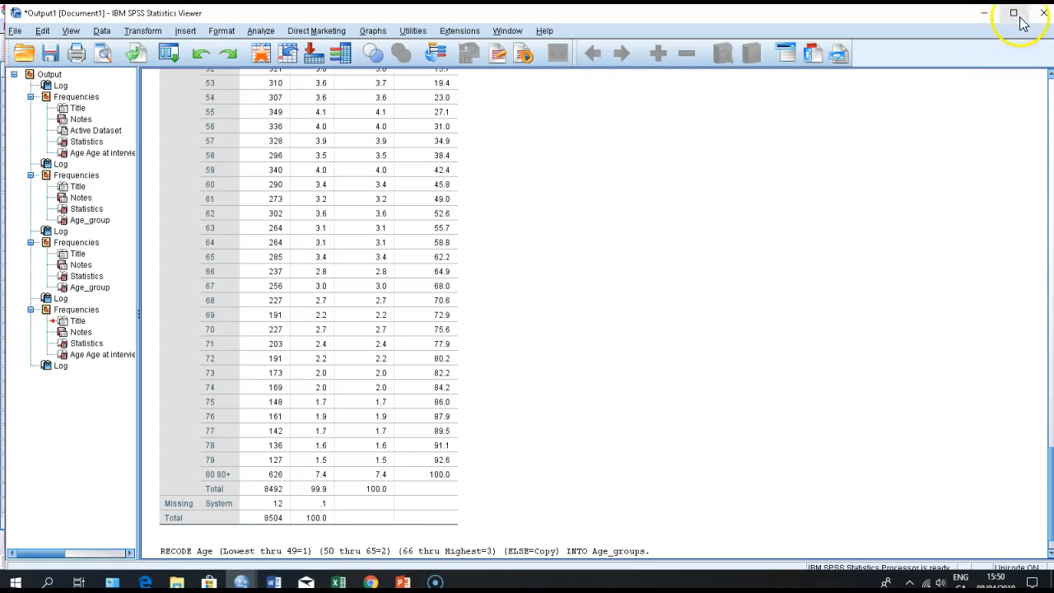
Return to the Data Editor and add the value label "<=49" for value 1 of Age_groups.
left_click(985, 13)
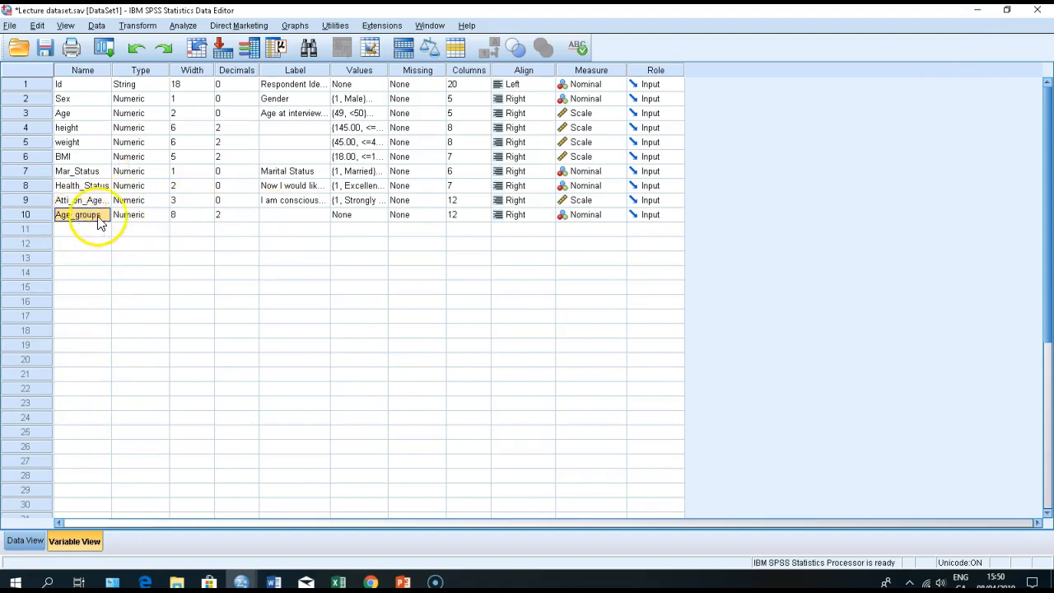
double_click(378, 216)
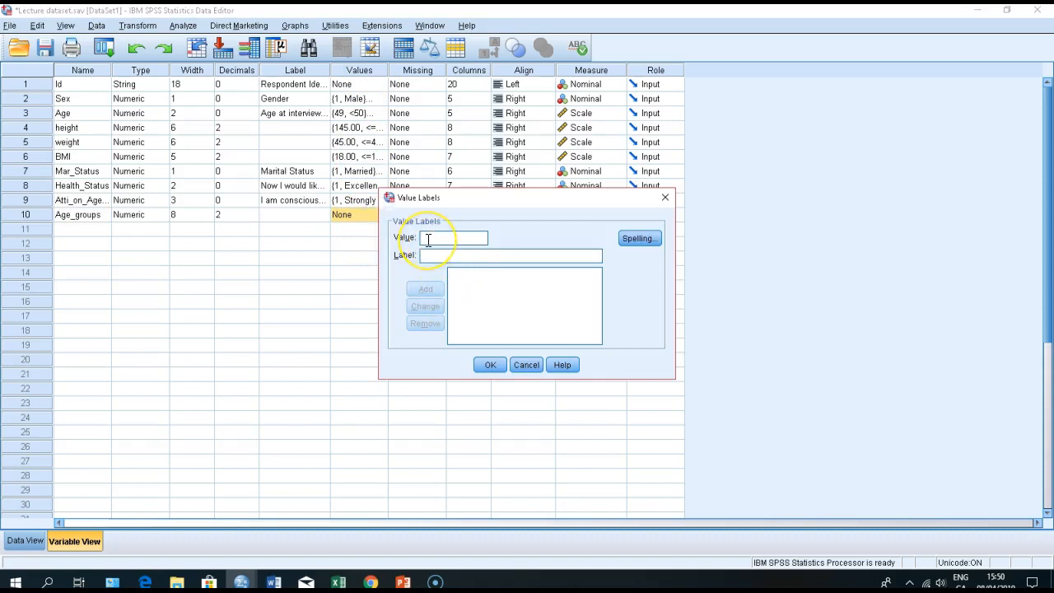
left_click(427, 238)
type("1")
left_click(425, 254)
type("a")
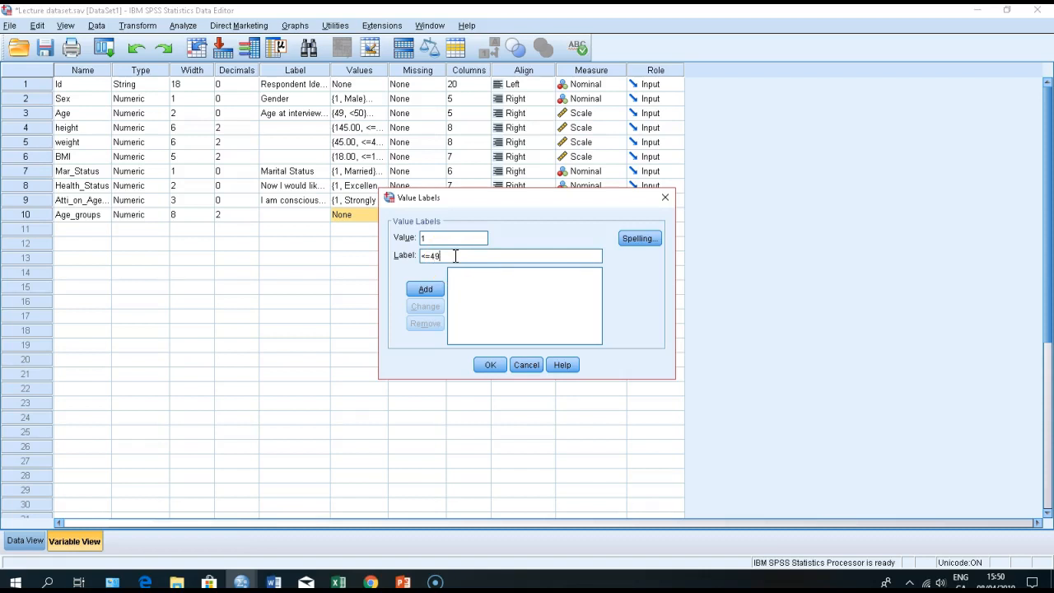
left_click(426, 290)
Add the value label "50-65" for value 2 of Age_groups.
type("2")
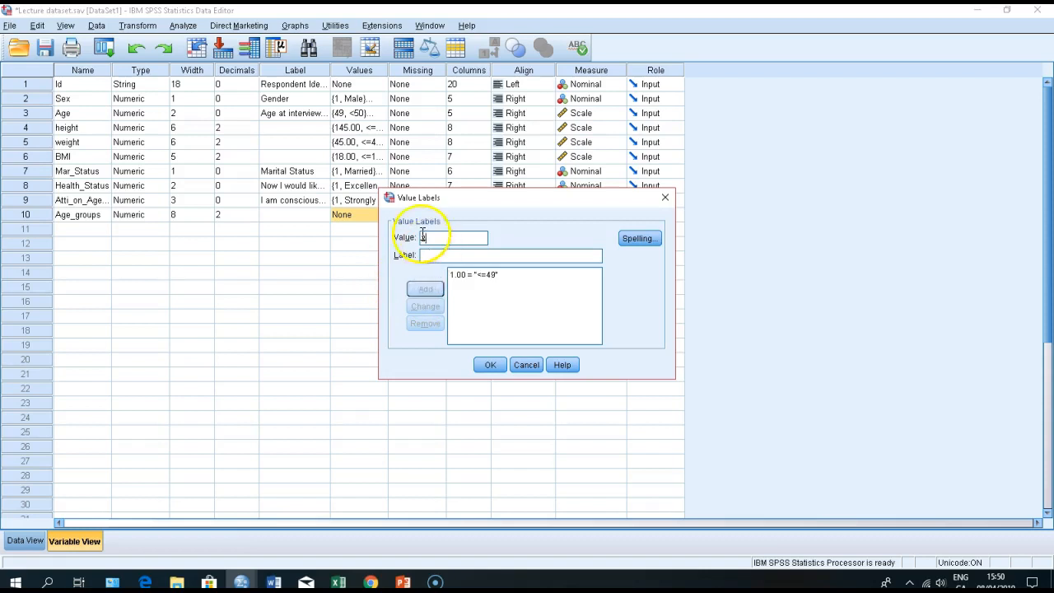
left_click(428, 256)
type("50")
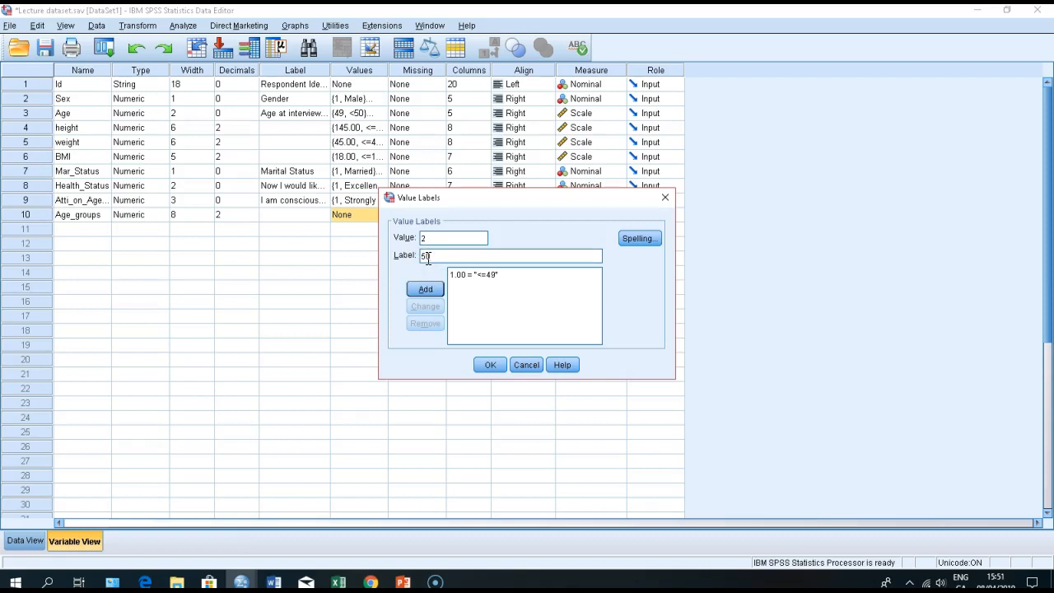
type("-65")
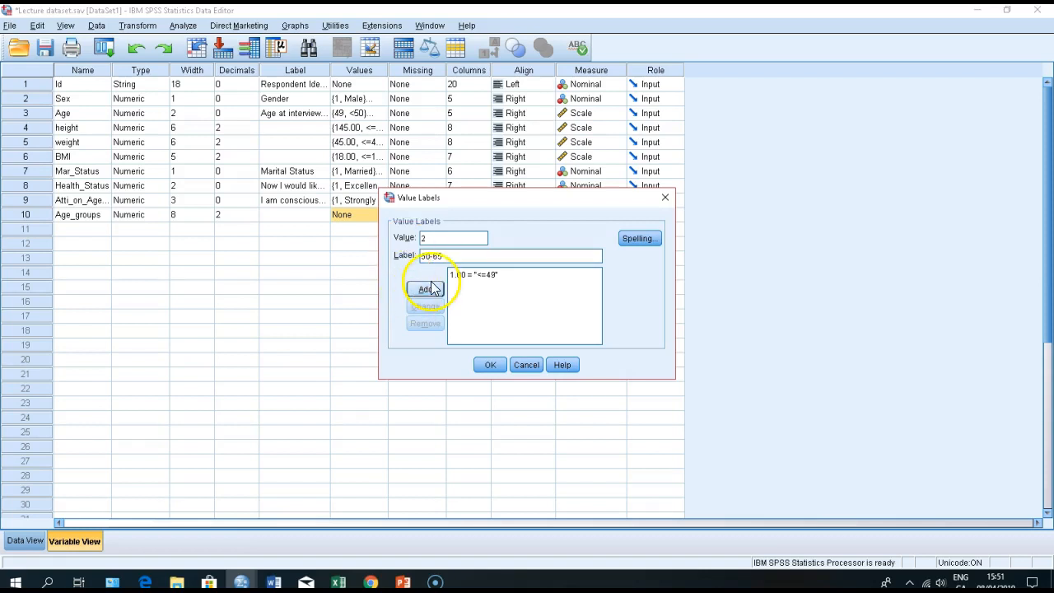
left_click(425, 289)
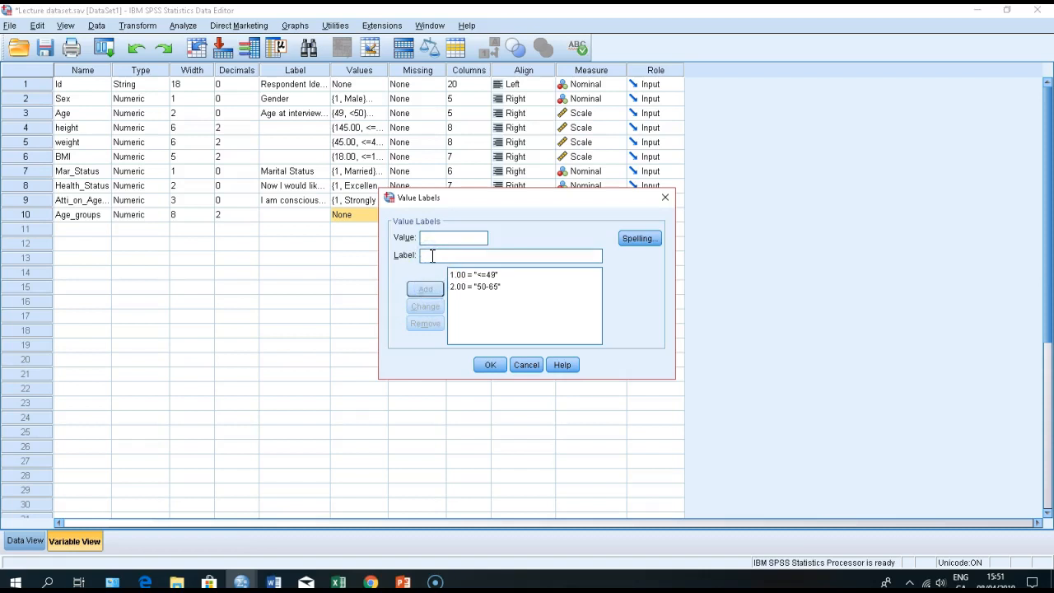
Add the value label ">=66" for value 3 of Age_groups and apply the value labels.
type(">=66")
left_click(425, 290)
left_click(430, 238)
type("3")
left_click(425, 290)
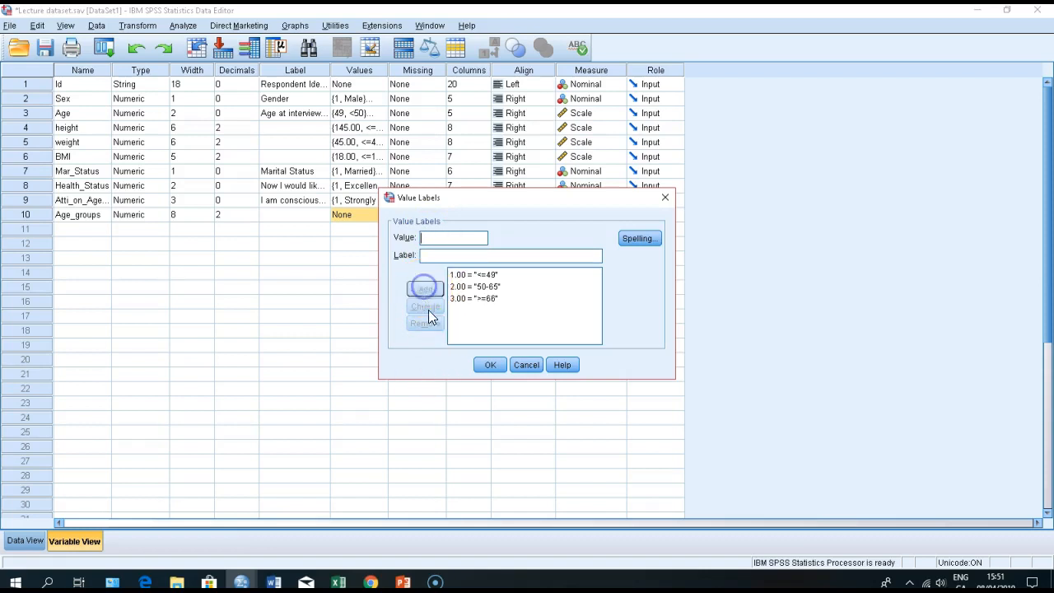
left_click(489, 364)
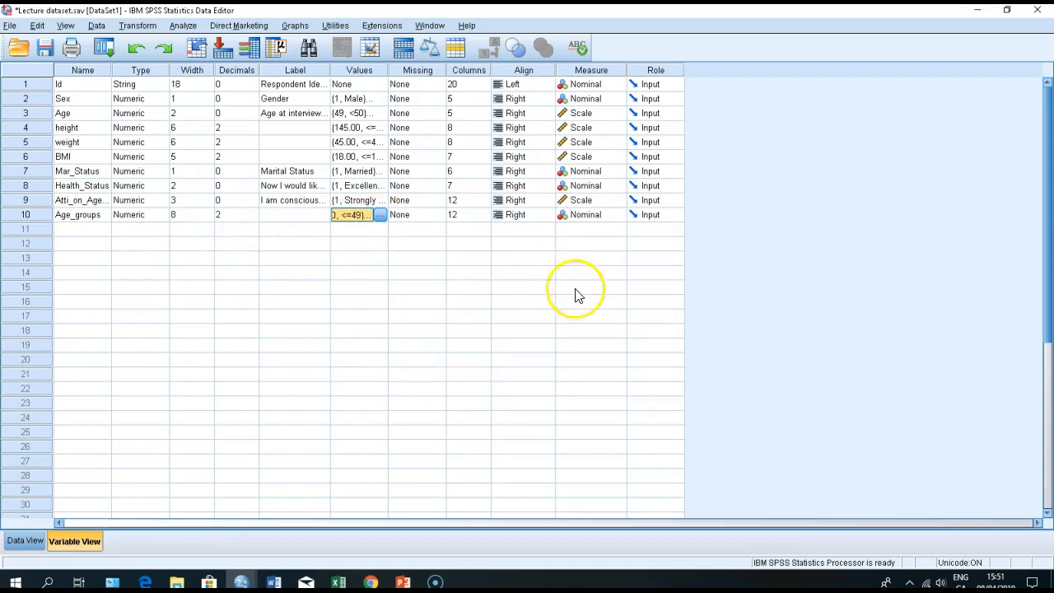
Save the lecture dataset, and remove Age from the variables selected for the Frequencies analysis.
left_click(50, 51)
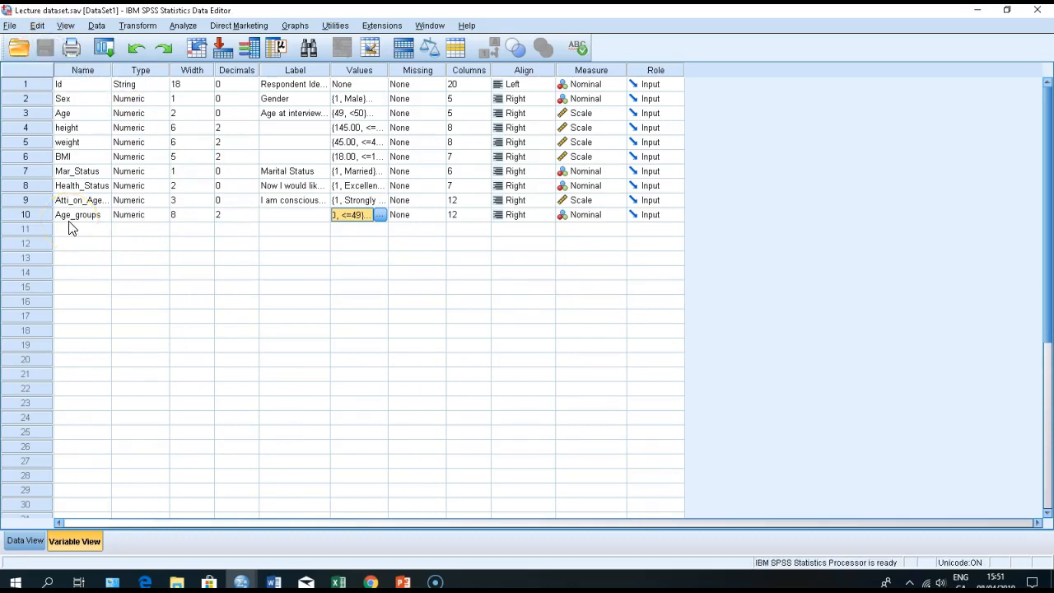
left_click(184, 27)
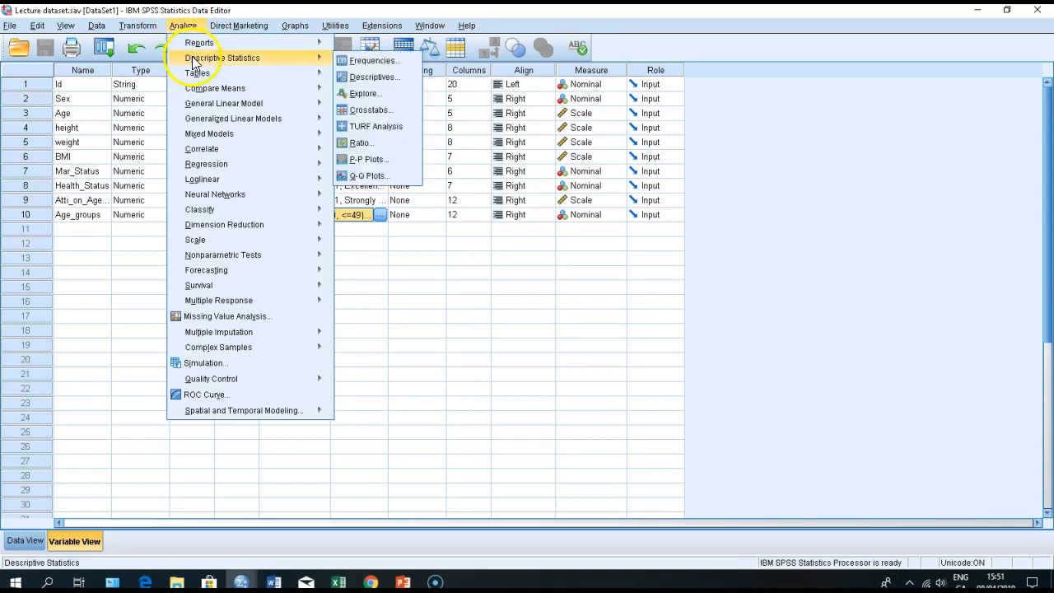
mouse_move(239, 58)
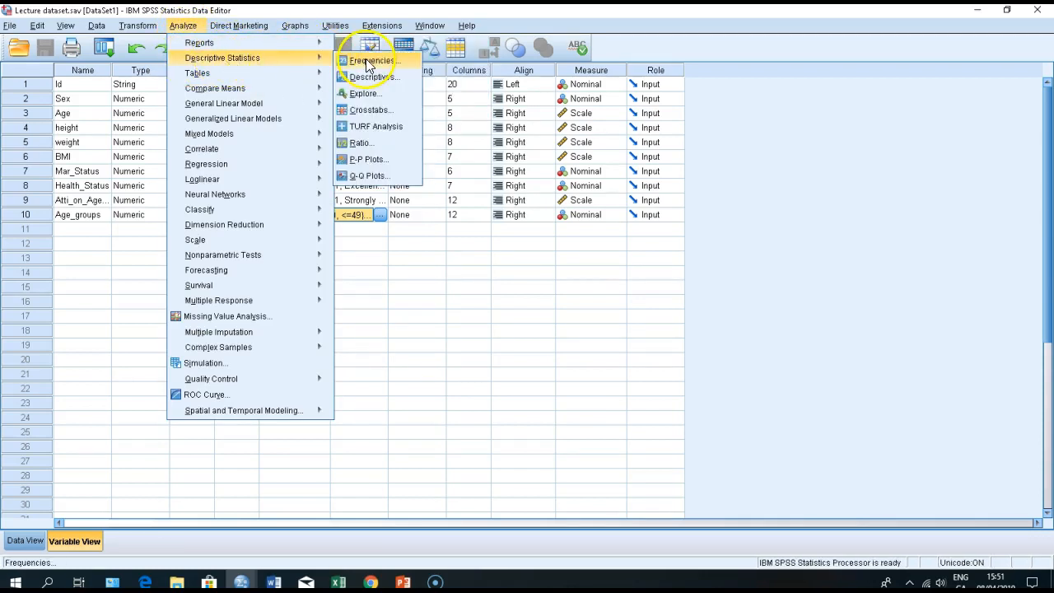
left_click(368, 64)
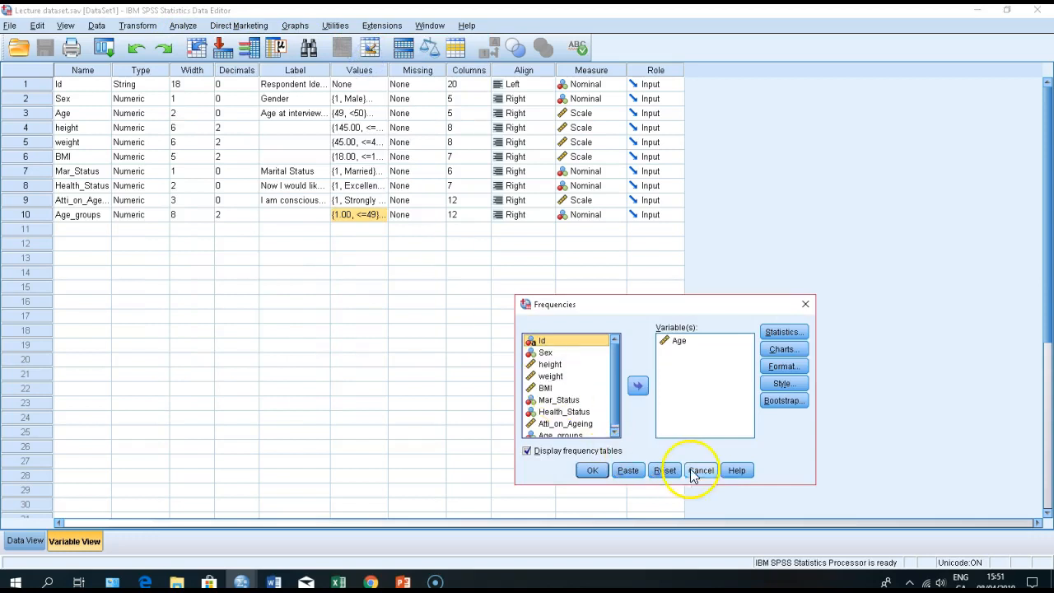
left_click(679, 340)
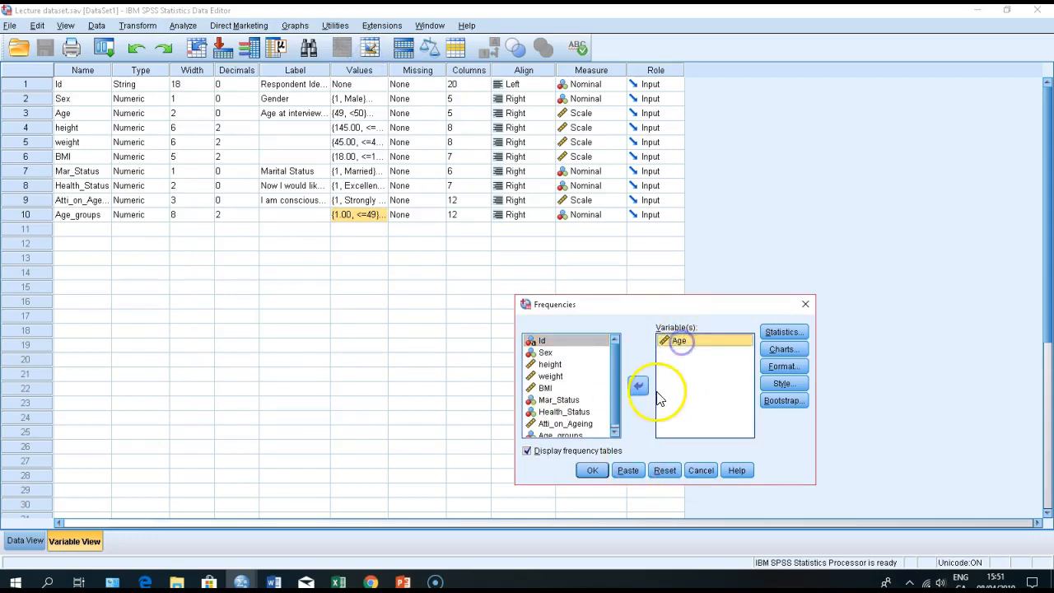
left_click(646, 386)
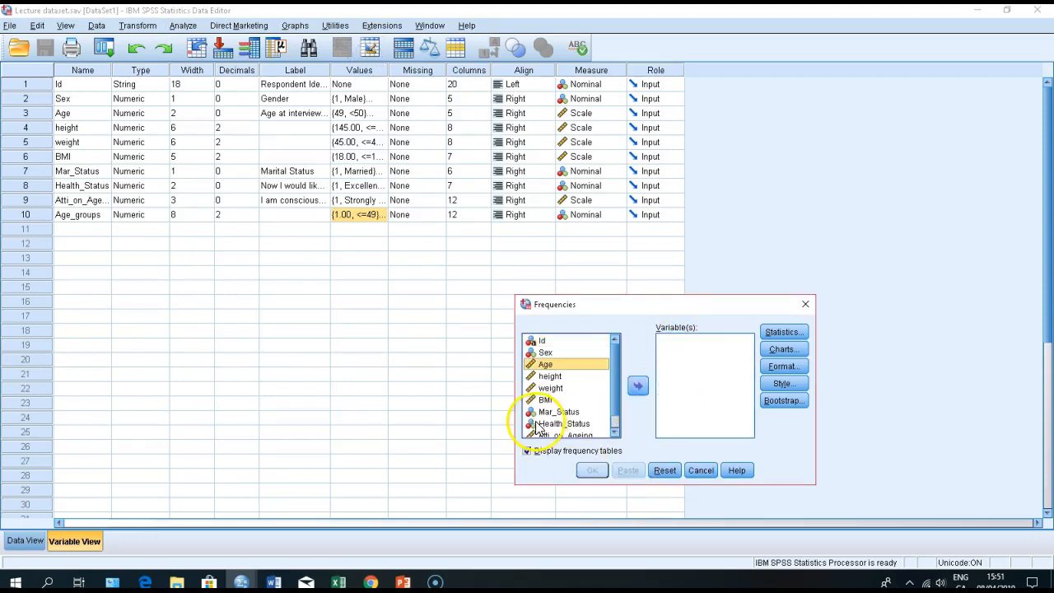
Add Age_groups as the variable for the Frequencies analysis and run it with frequency tables displayed.
scroll(579, 406, "down", 1)
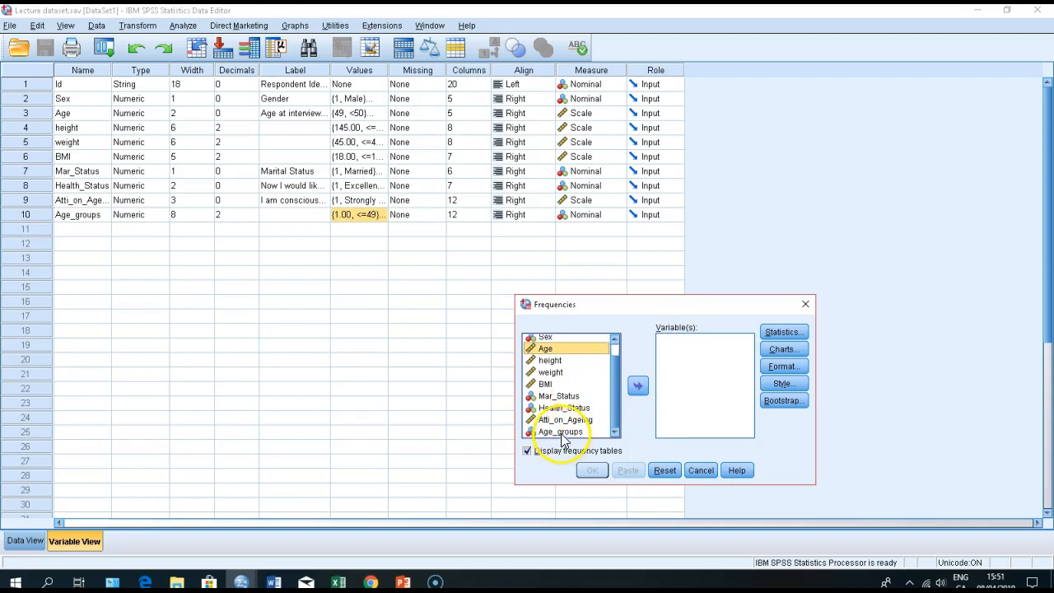
left_click(561, 432)
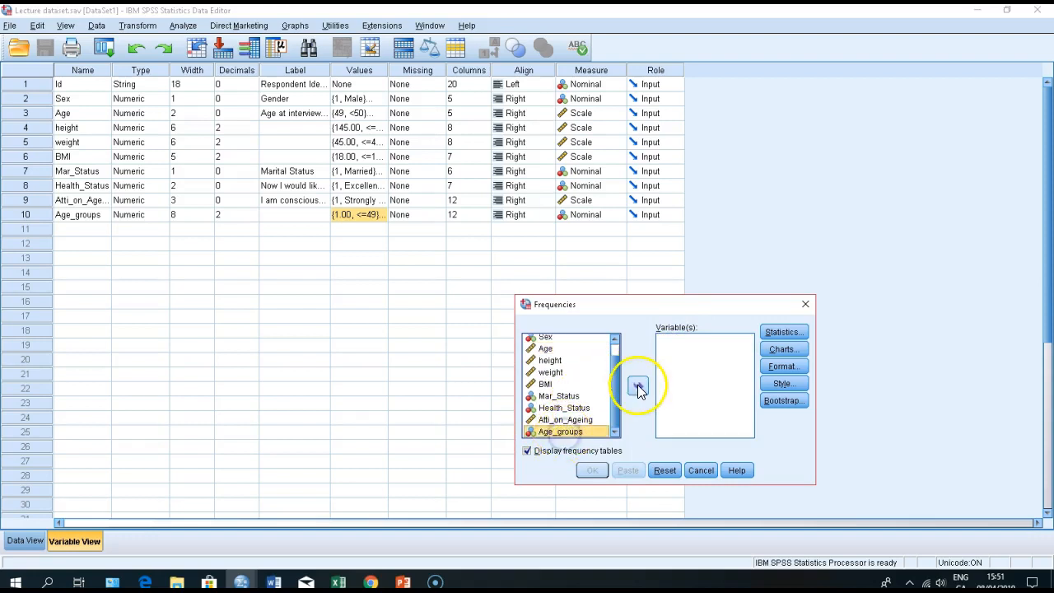
left_click(637, 385)
left_click(594, 472)
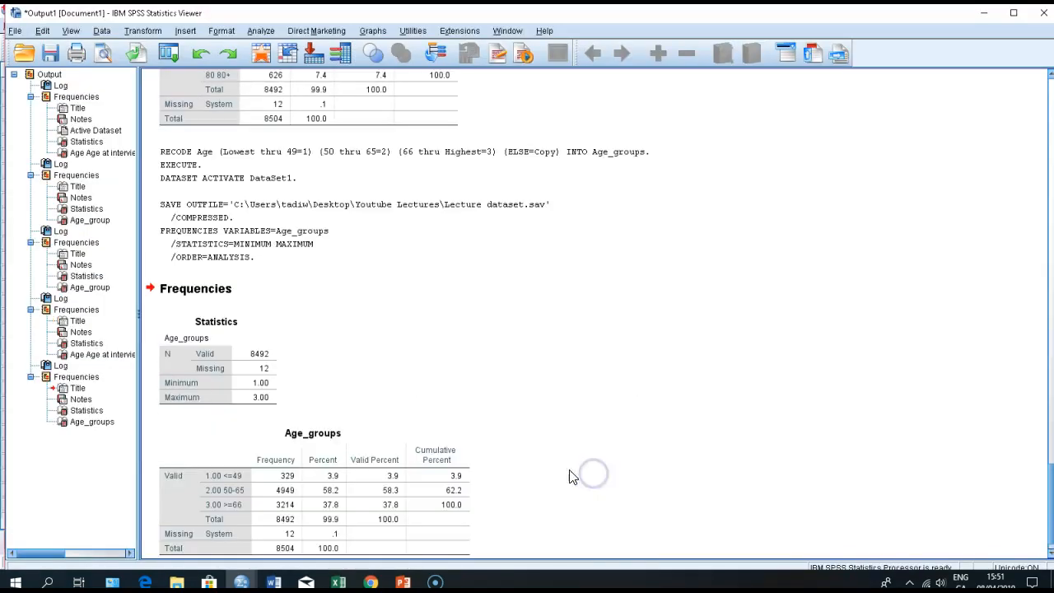
Compare the Age_groups frequency table with the original Age table, checking the under-50 count, the missing cases and the totals.
left_click(392, 447)
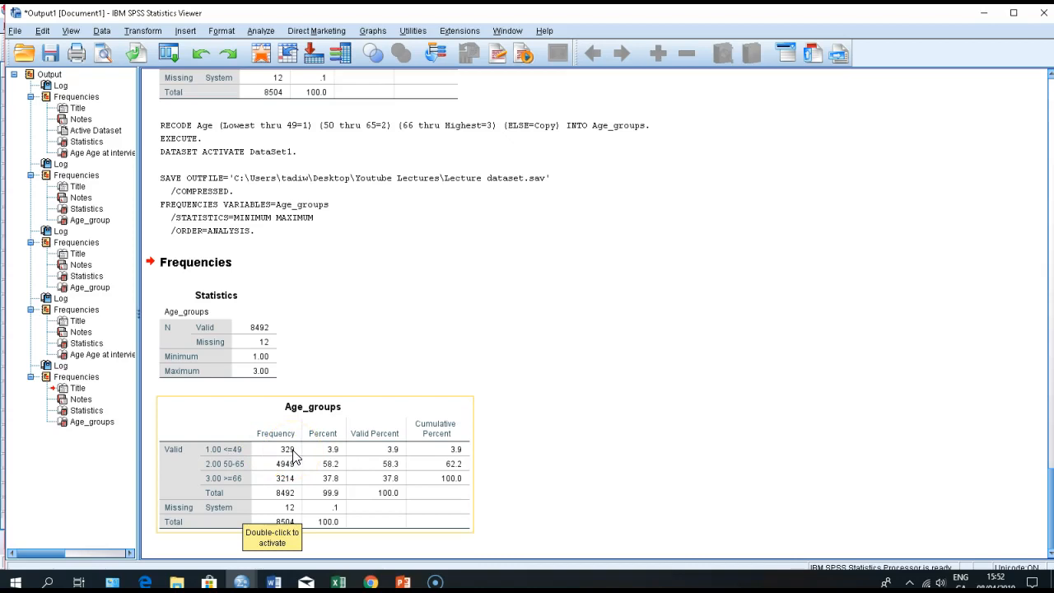
scroll(293, 455, "up", 10)
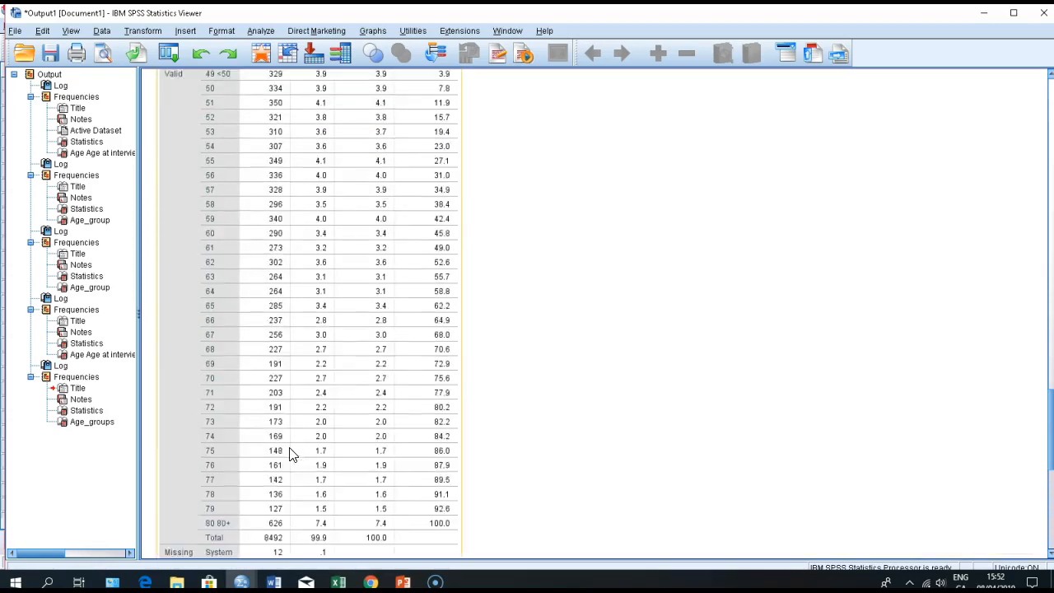
scroll(292, 455, "up", 1)
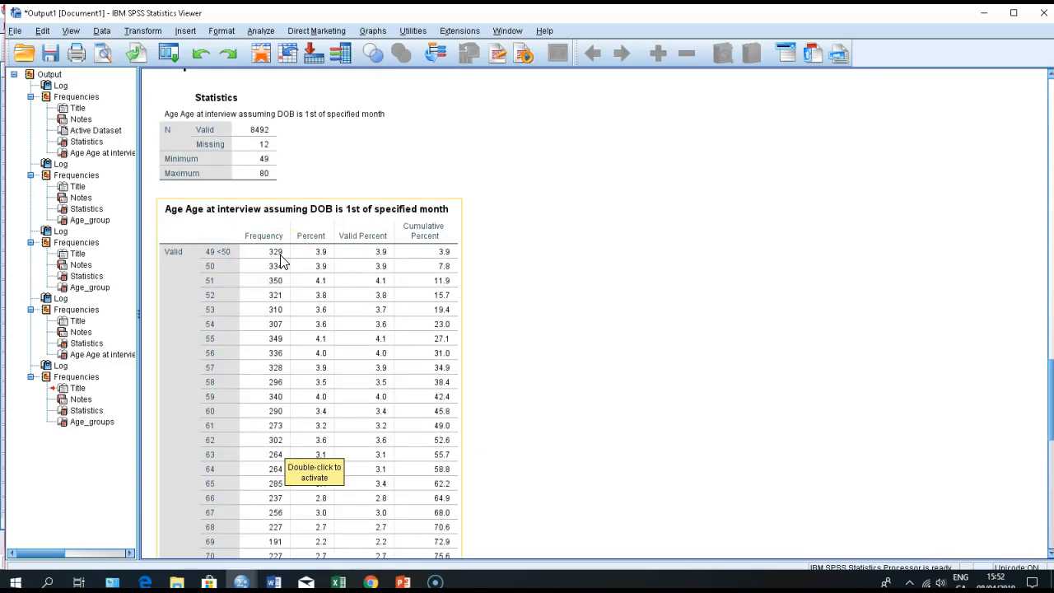
scroll(280, 262, "down", 15)
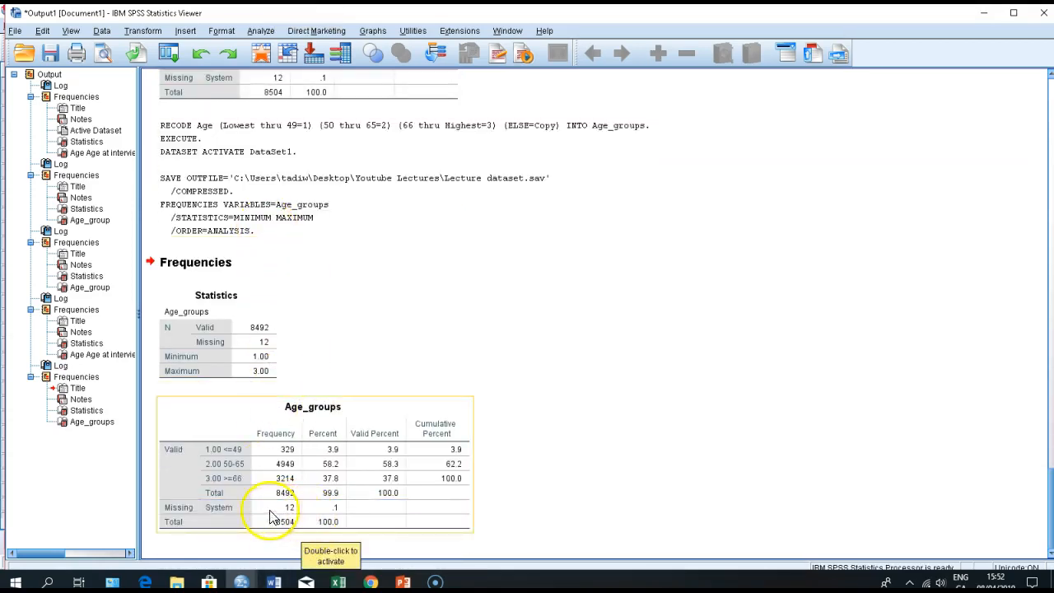
scroll(284, 510, "up", 6)
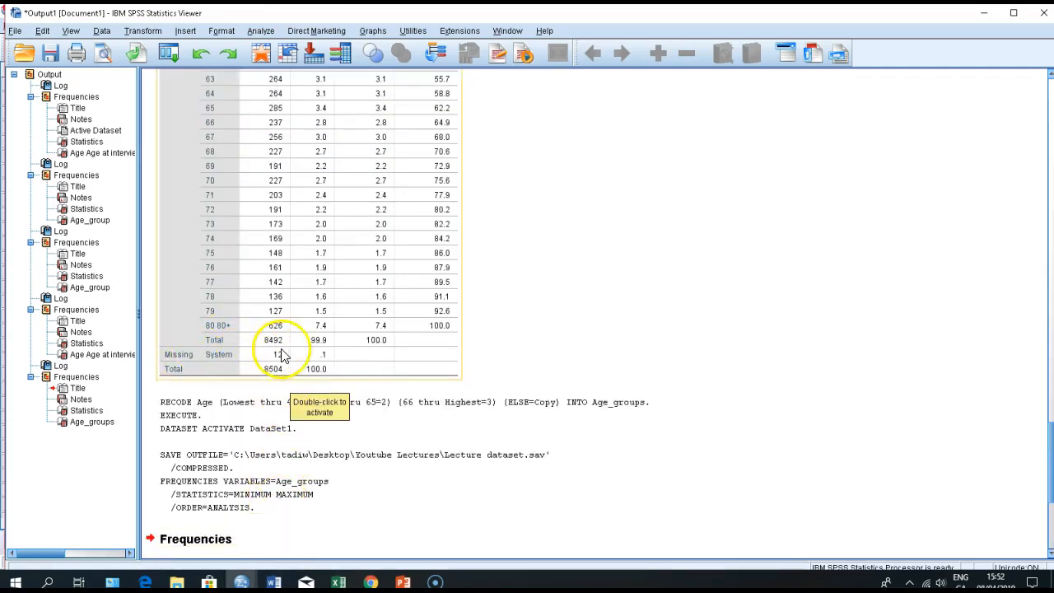
scroll(284, 365, "down", 6)
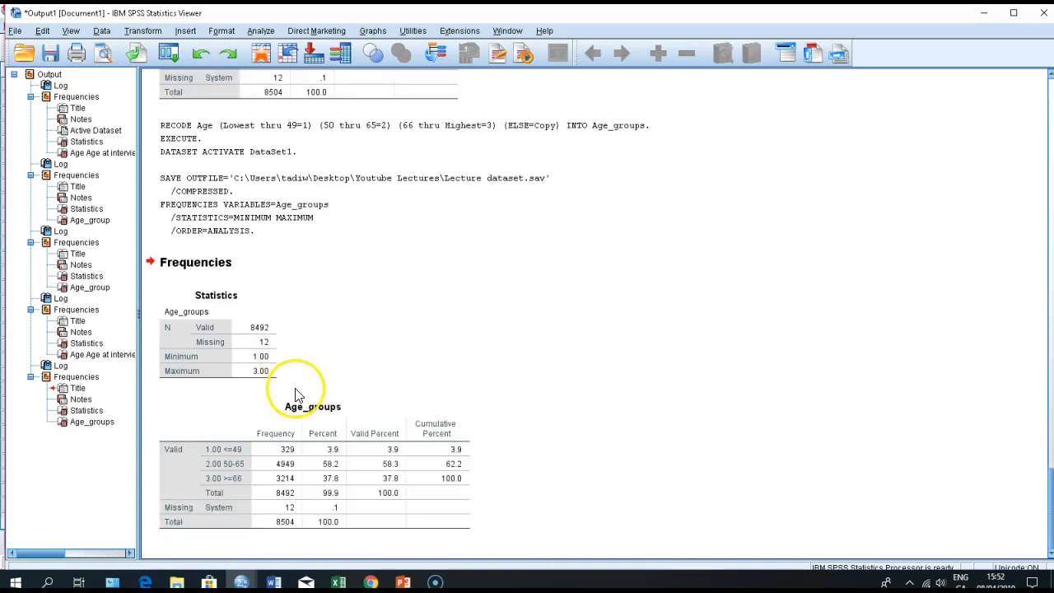
left_click(284, 531)
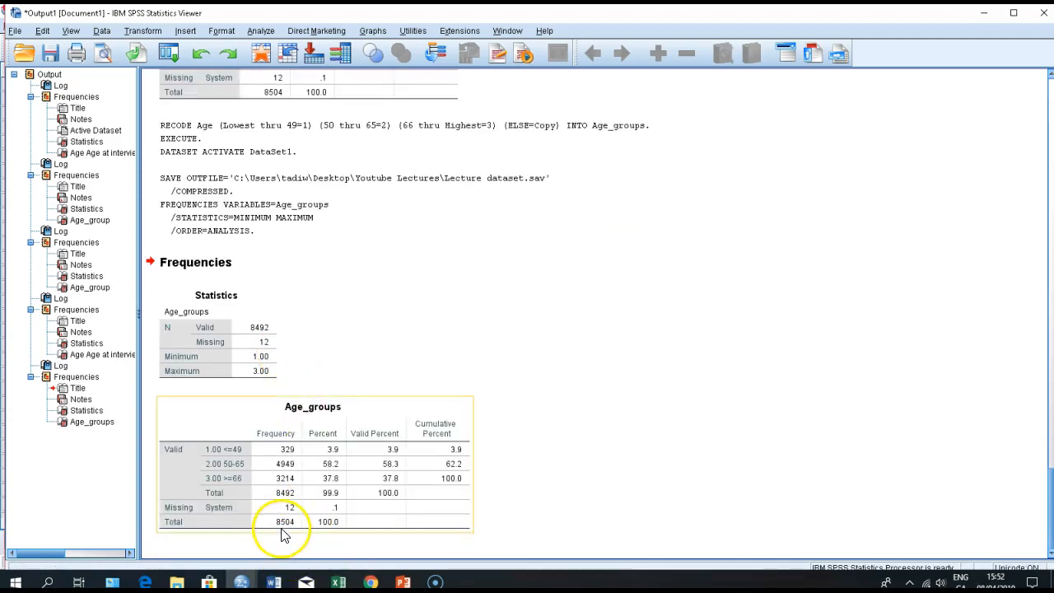
scroll(288, 527, "up", 6)
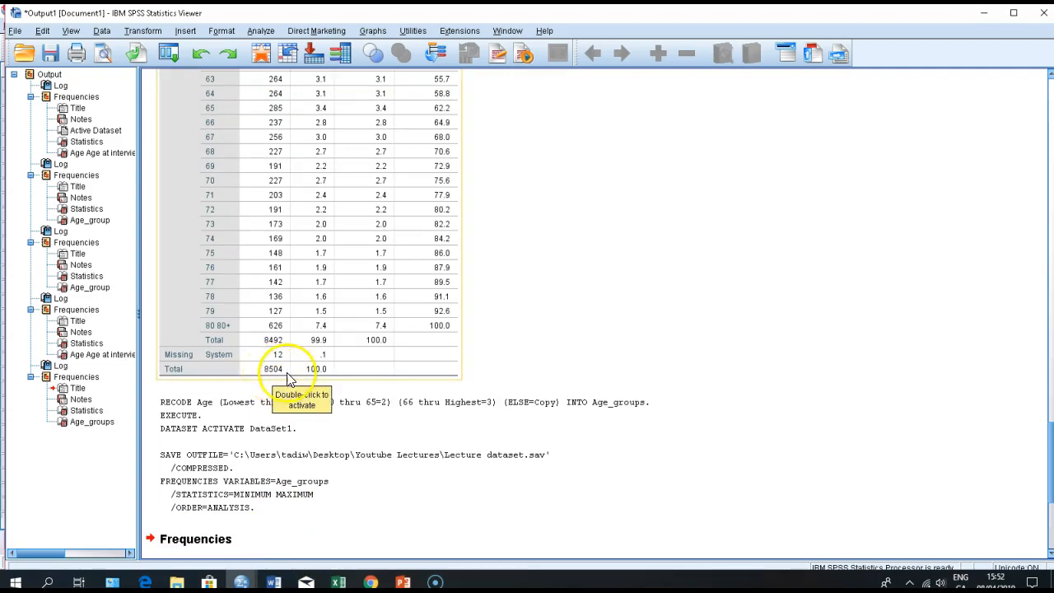
scroll(293, 379, "down", 6)
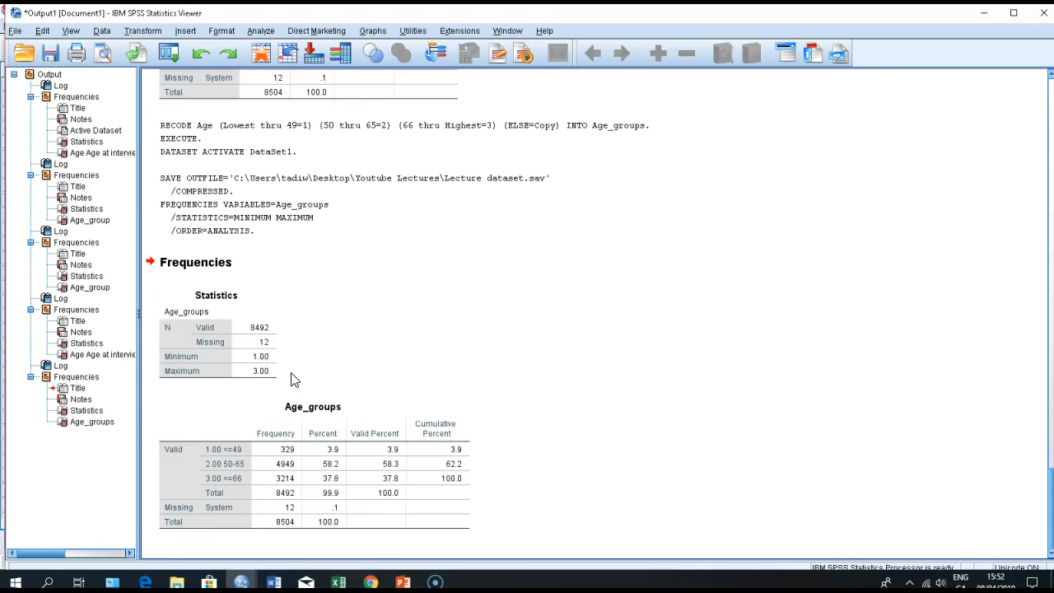
left_click(284, 405)
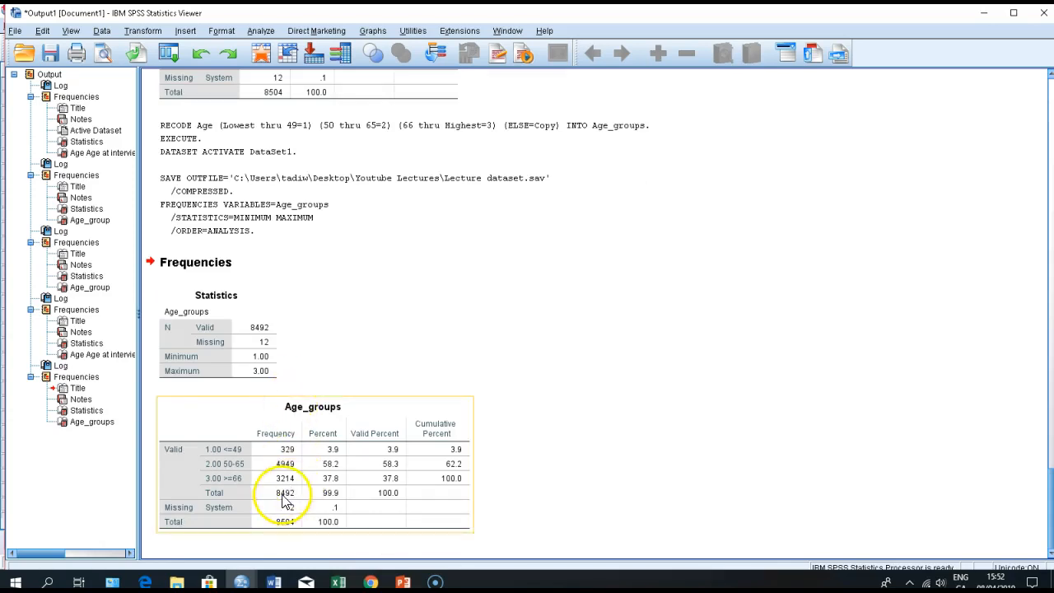